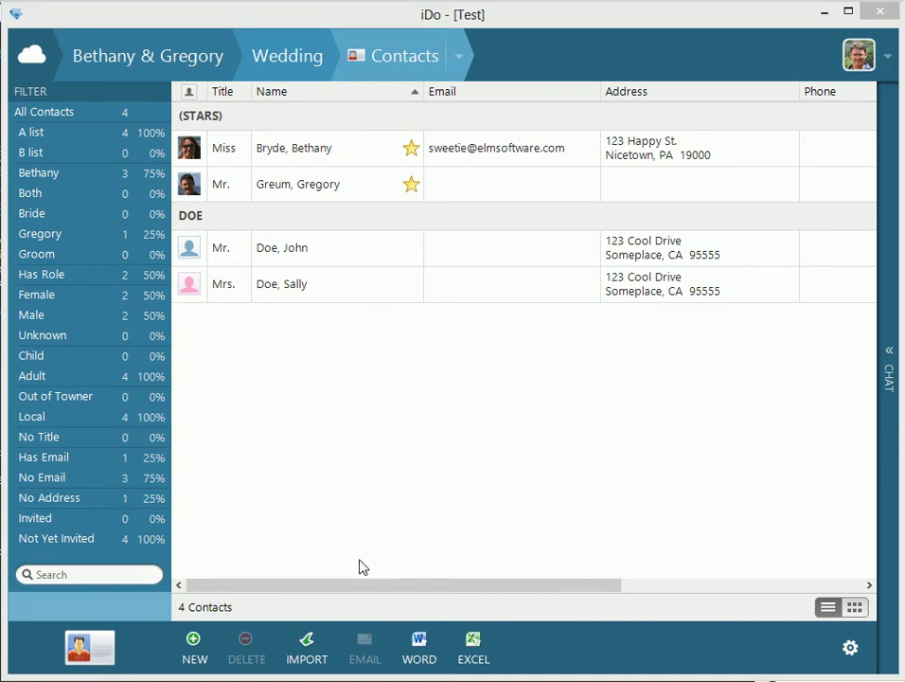
# Open the contact import and choose CSV file as the import source
pyautogui.click(305, 646)
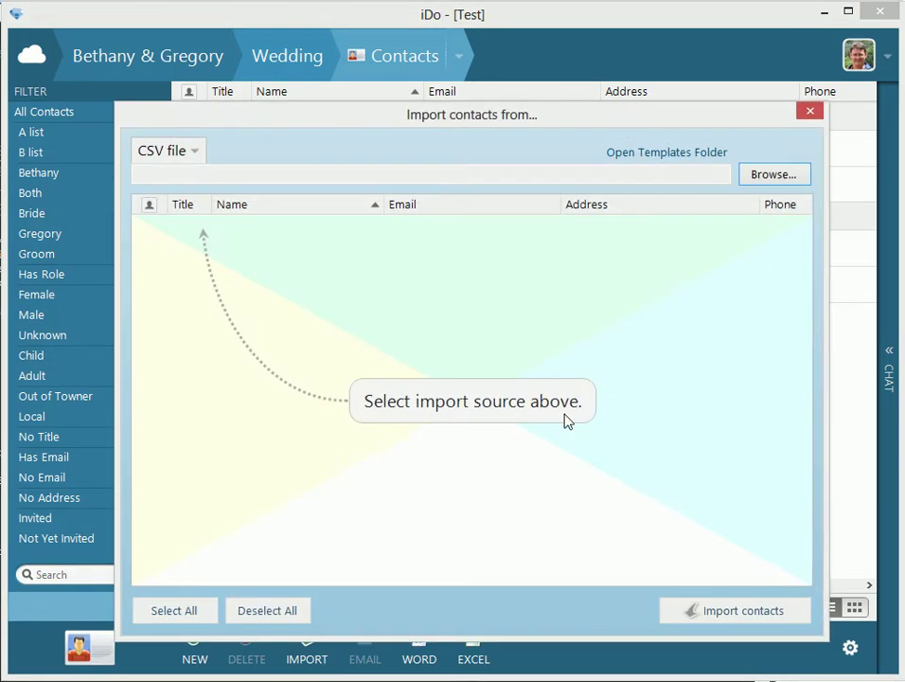
pyautogui.click(195, 154)
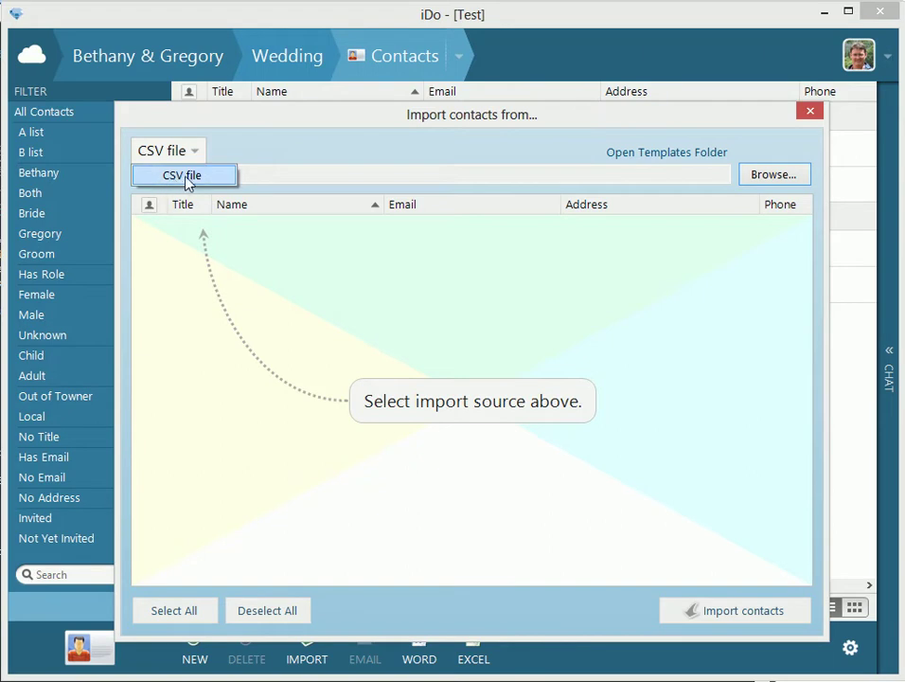
pyautogui.click(224, 153)
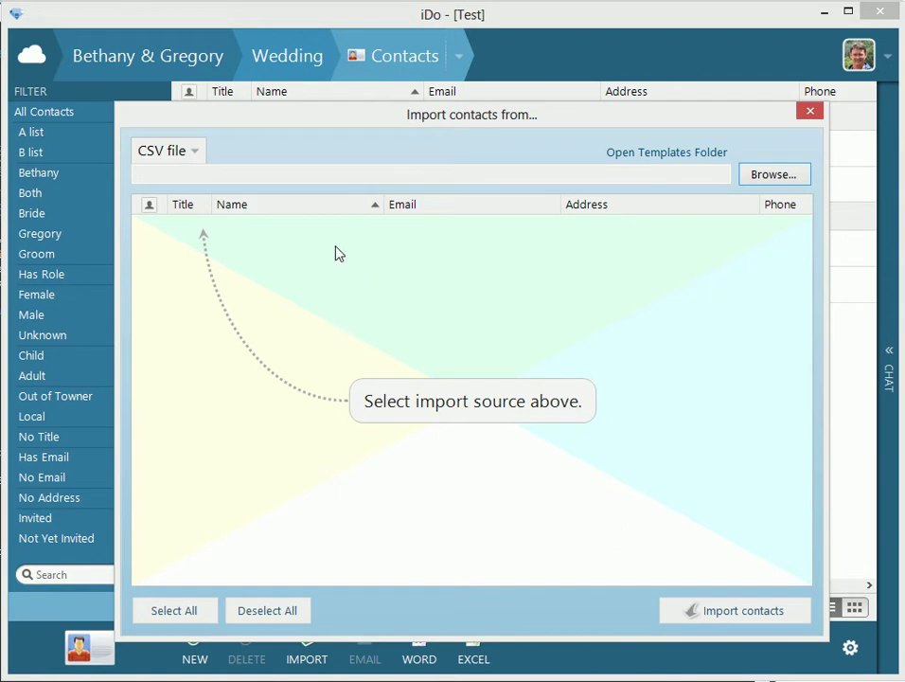
pyautogui.click(193, 153)
pyautogui.click(238, 154)
# Open the Contacts.csv template from the templates folder and auto-fit the width of all its columns
pyautogui.click(676, 162)
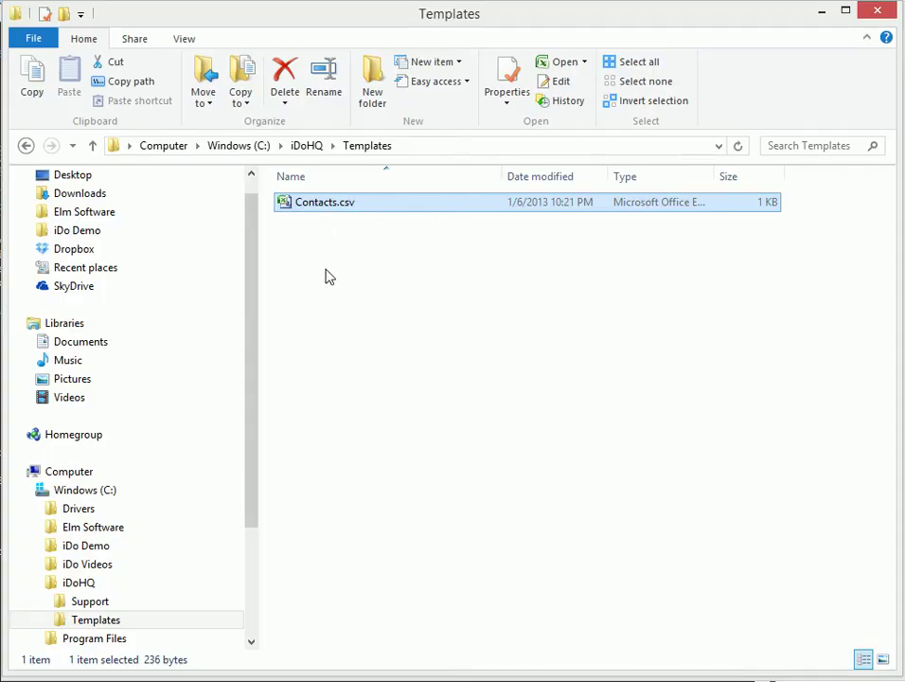
pyautogui.doubleClick(309, 202)
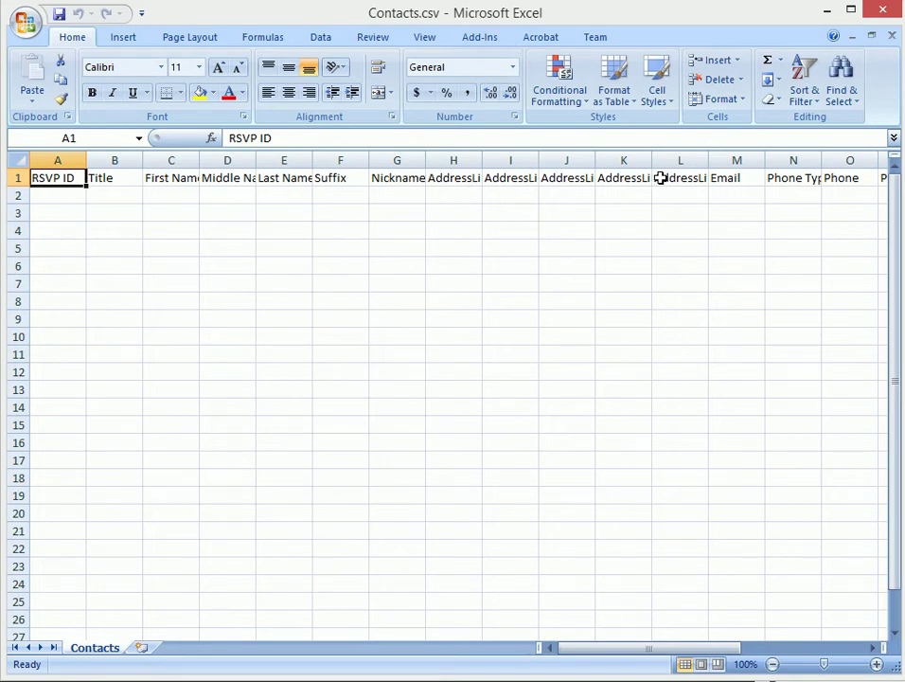
pyautogui.click(19, 161)
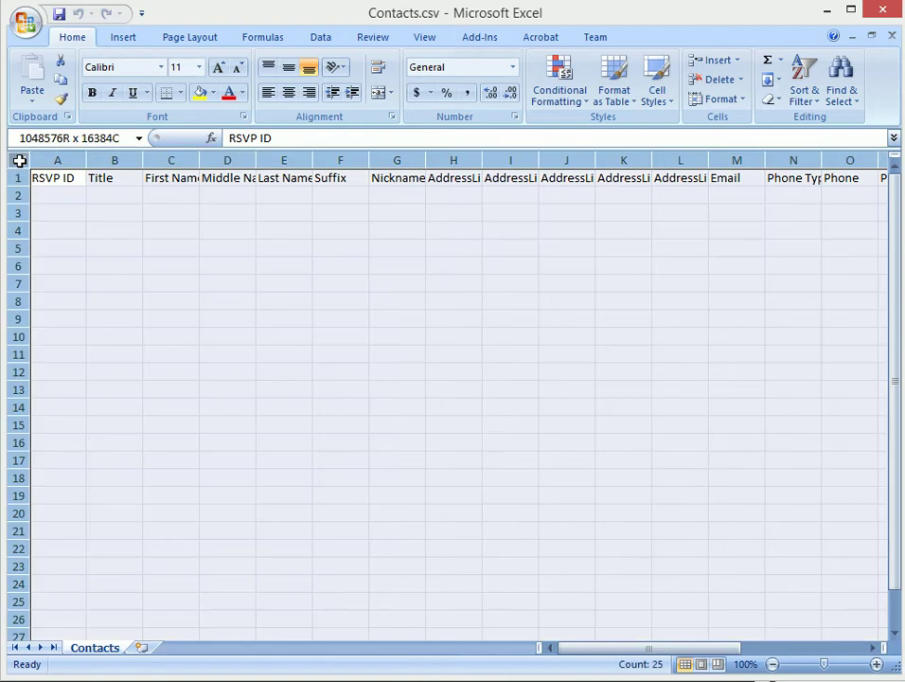
pyautogui.doubleClick(85, 160)
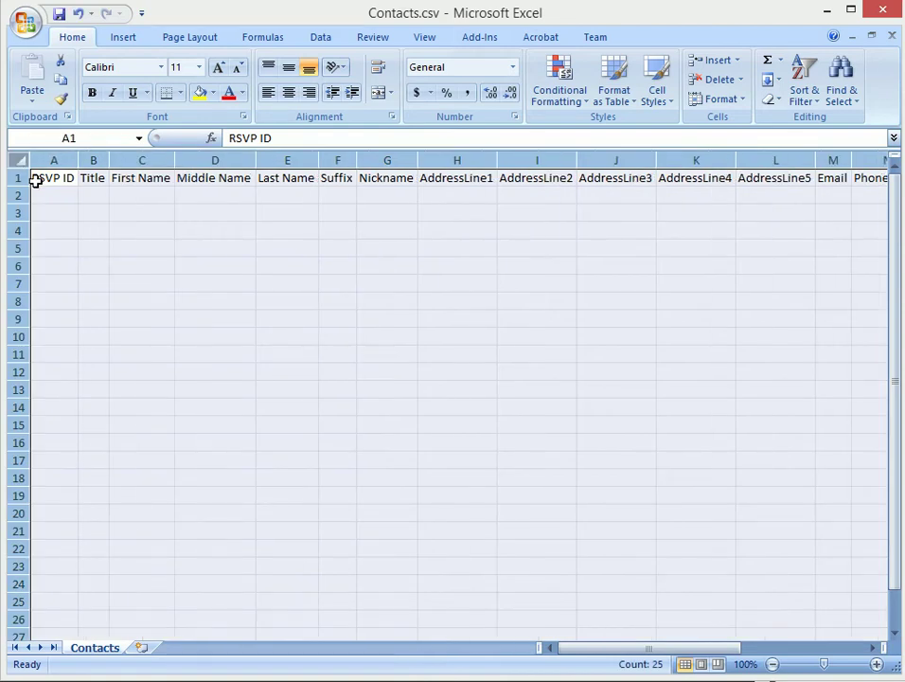
pyautogui.click(531, 192)
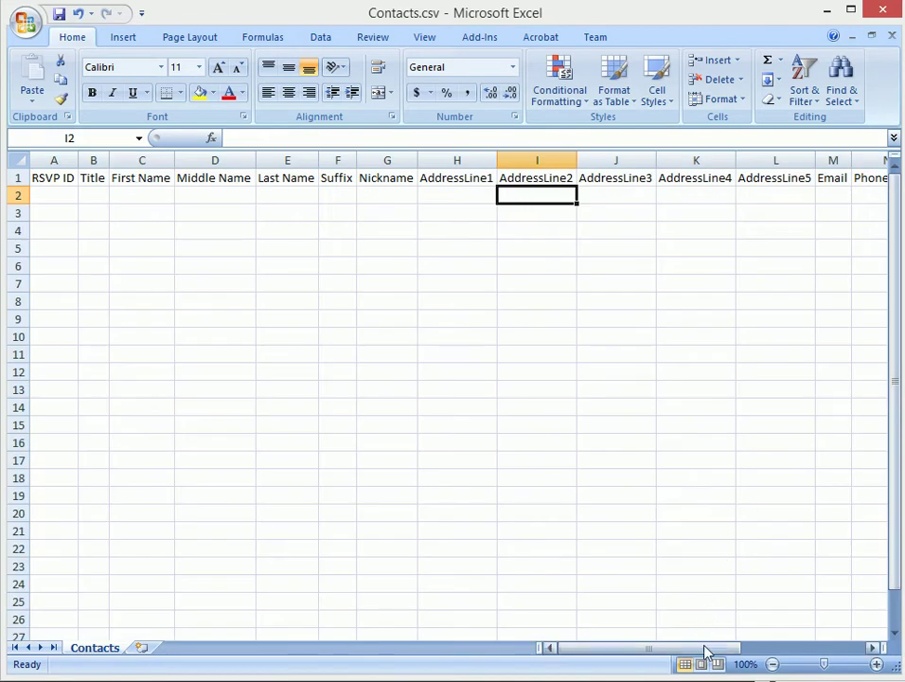
pyautogui.moveTo(705, 649); pyautogui.dragTo(680, 651)
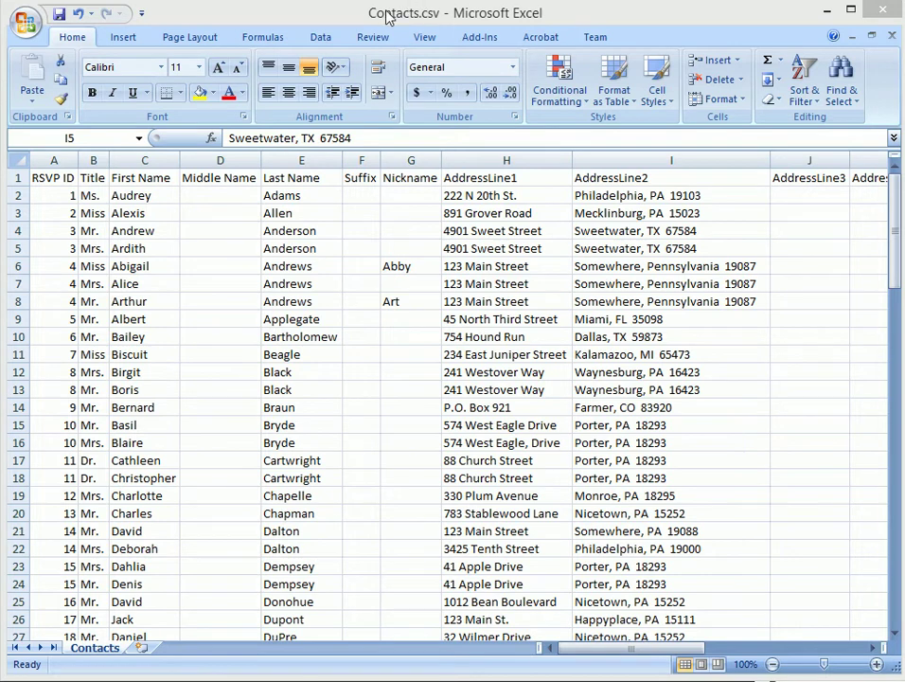
# Examine how the filled Contacts.csv lists one person per row, including the couple and the family in rows 4 to 8
pyautogui.moveTo(891, 309); pyautogui.dragTo(891, 175)
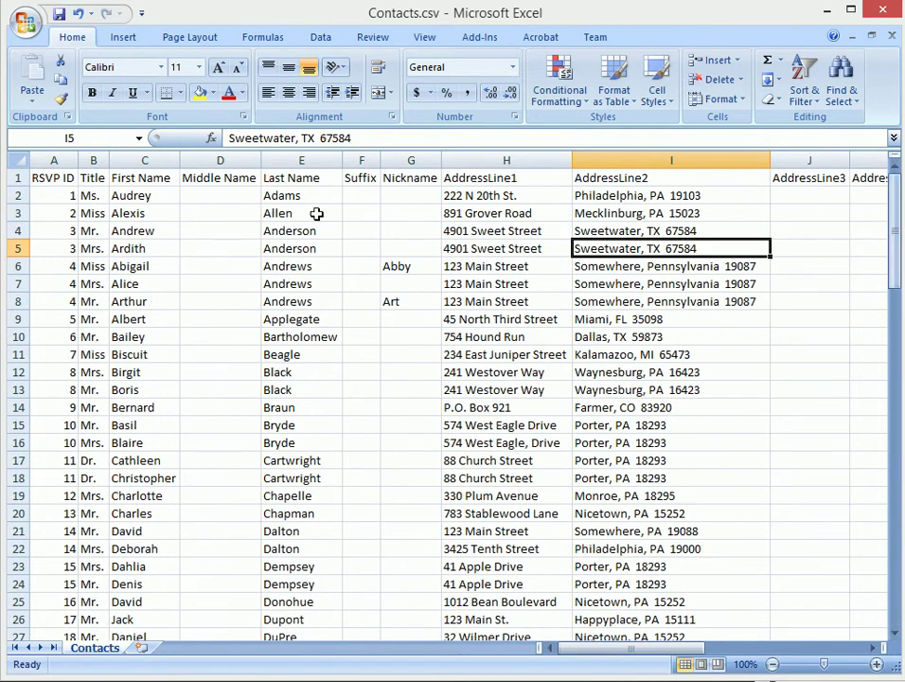
pyautogui.click(15, 178)
pyautogui.click(128, 194)
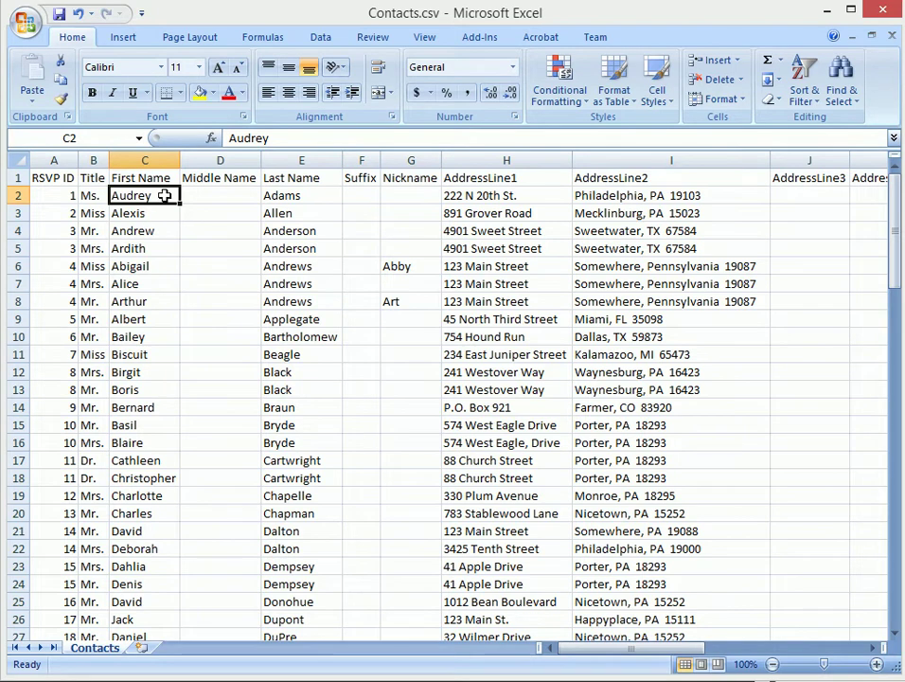
pyautogui.click(18, 195)
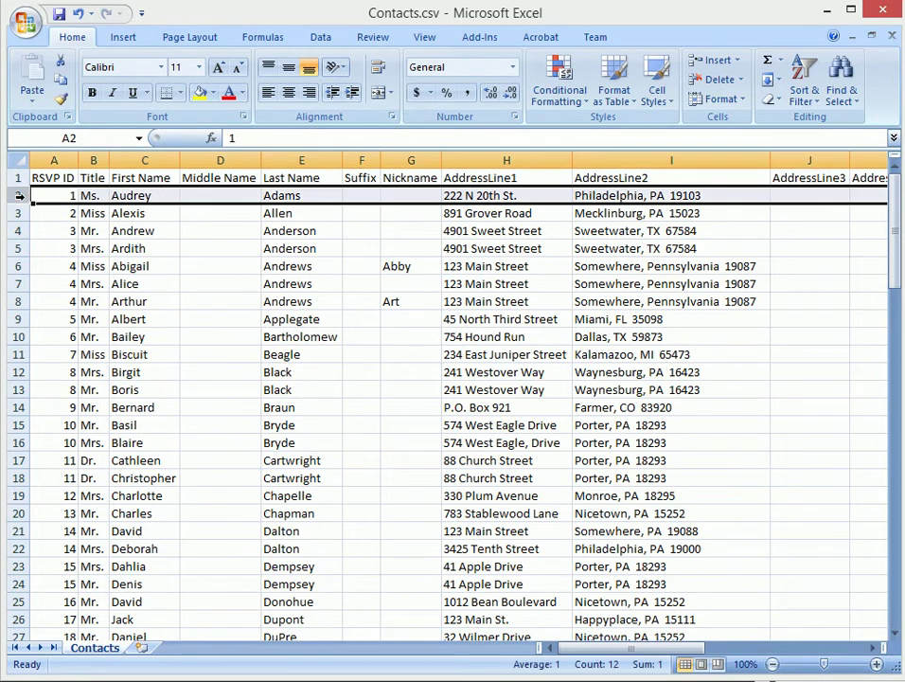
pyautogui.click(18, 213)
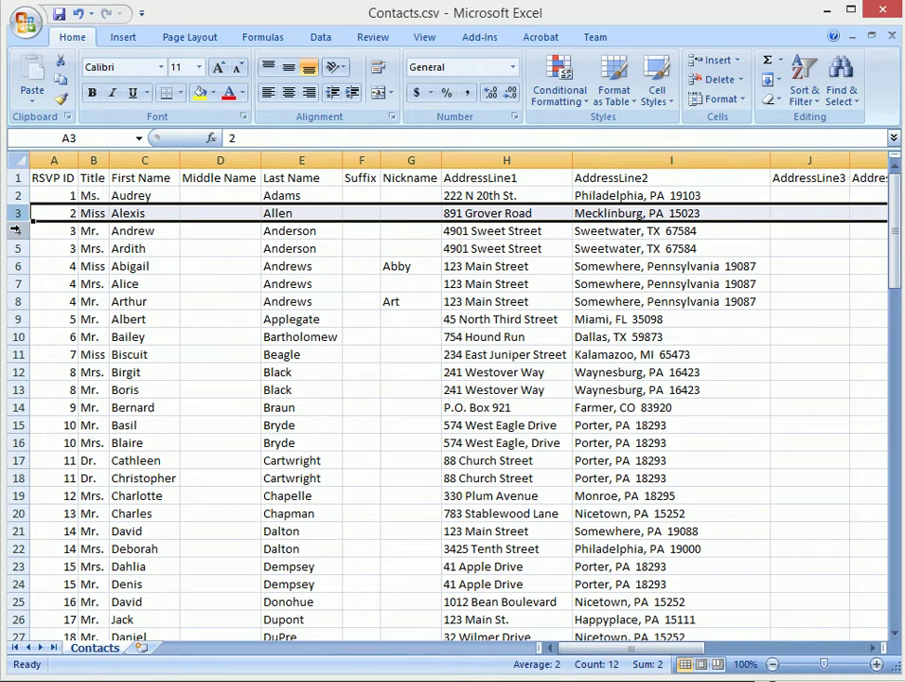
pyautogui.click(16, 231)
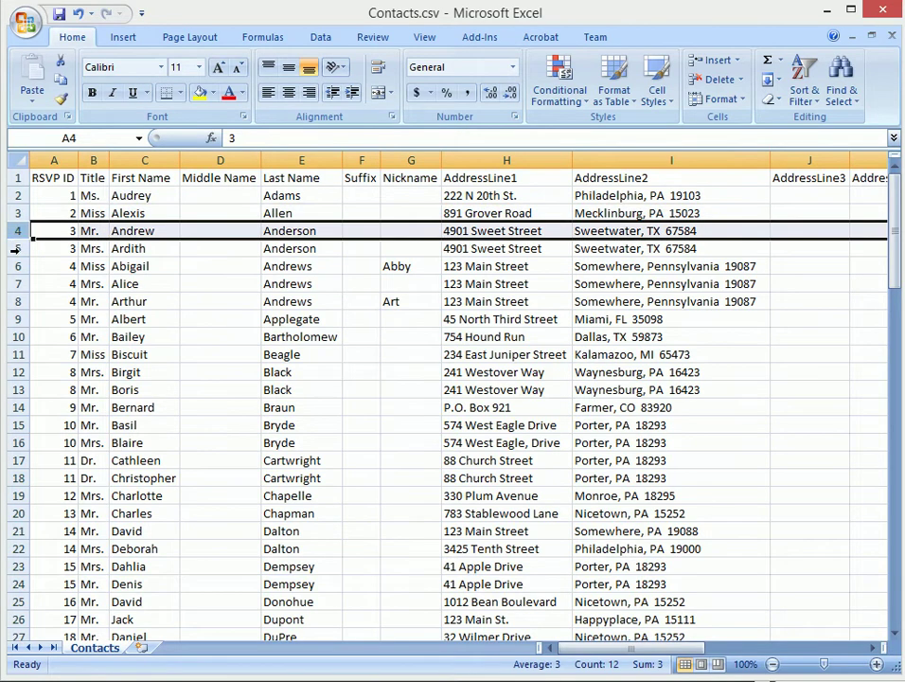
pyautogui.moveTo(16, 266); pyautogui.dragTo(16, 301)
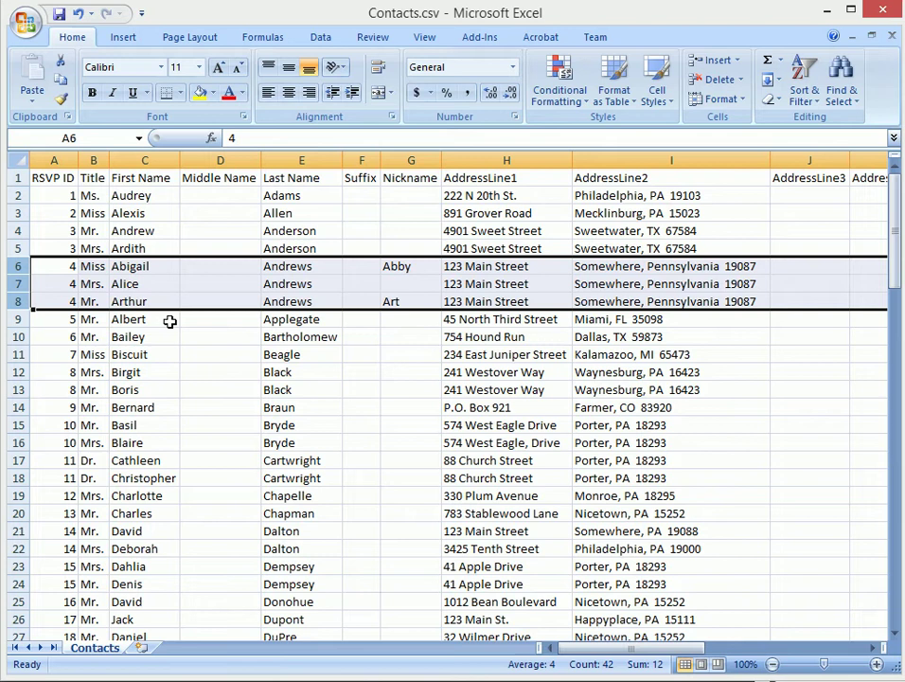
pyautogui.click(203, 296)
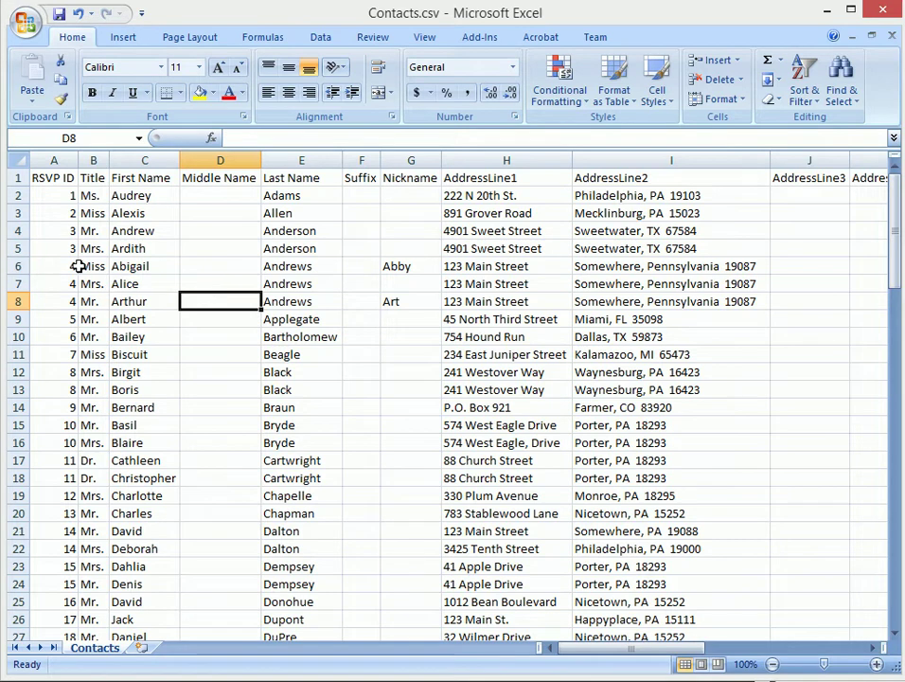
pyautogui.click(16, 266)
pyautogui.click(16, 284)
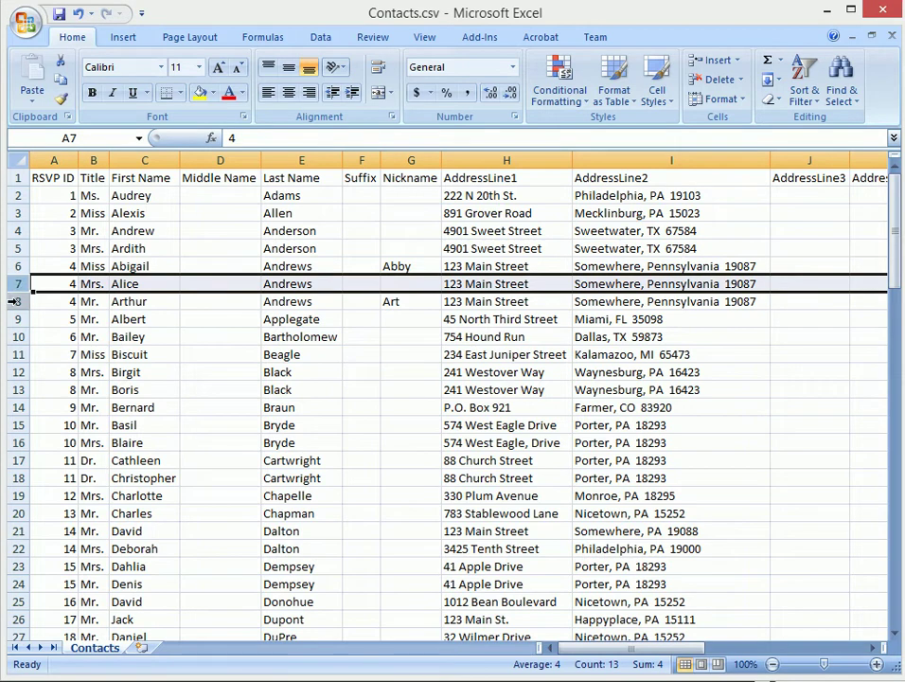
pyautogui.click(16, 301)
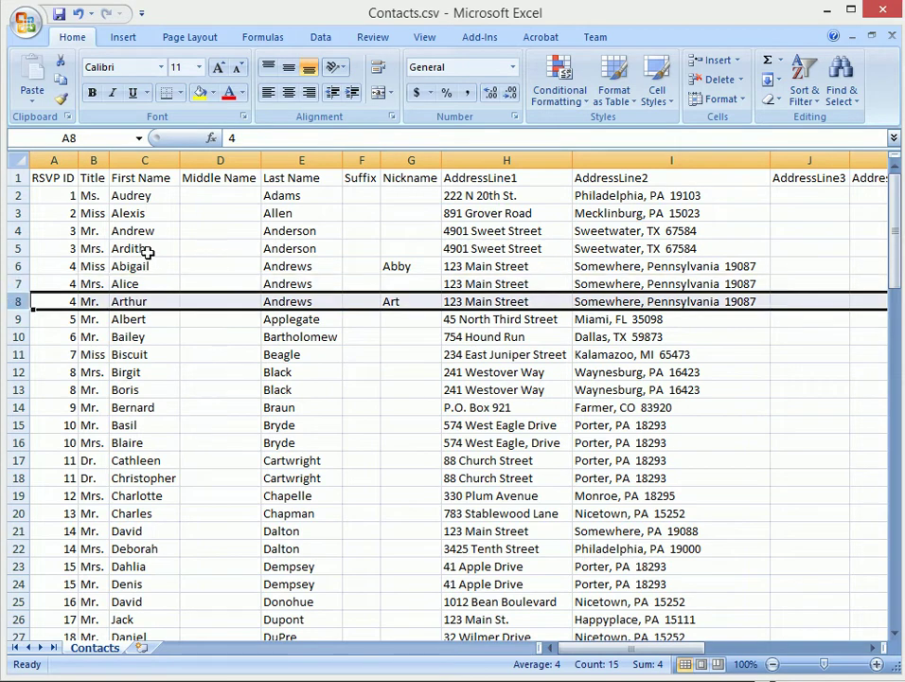
# Examine how the RSVP ID column groups household members, comparing the IDs and last names in rows 4 to 8
pyautogui.click(61, 195)
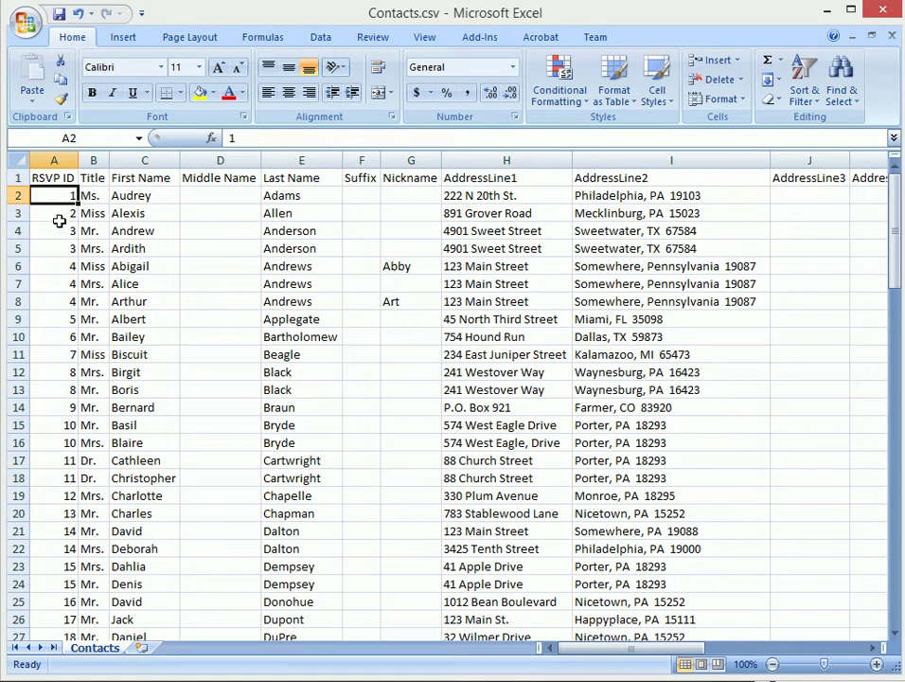
pyautogui.moveTo(59, 230); pyautogui.dragTo(60, 296)
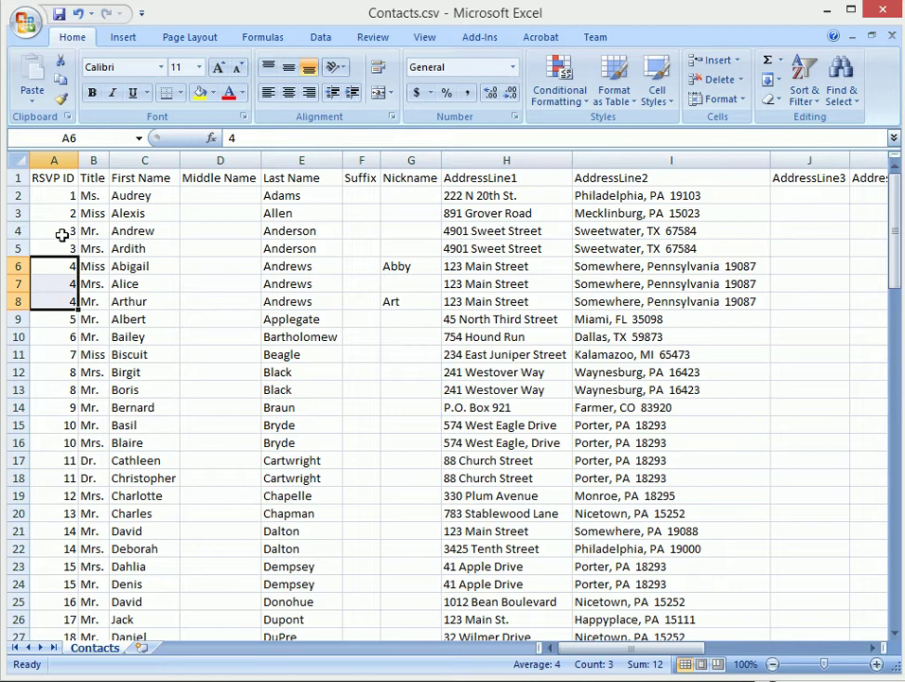
pyautogui.moveTo(62, 230); pyautogui.dragTo(60, 242)
pyautogui.moveTo(290, 231); pyautogui.dragTo(288, 240)
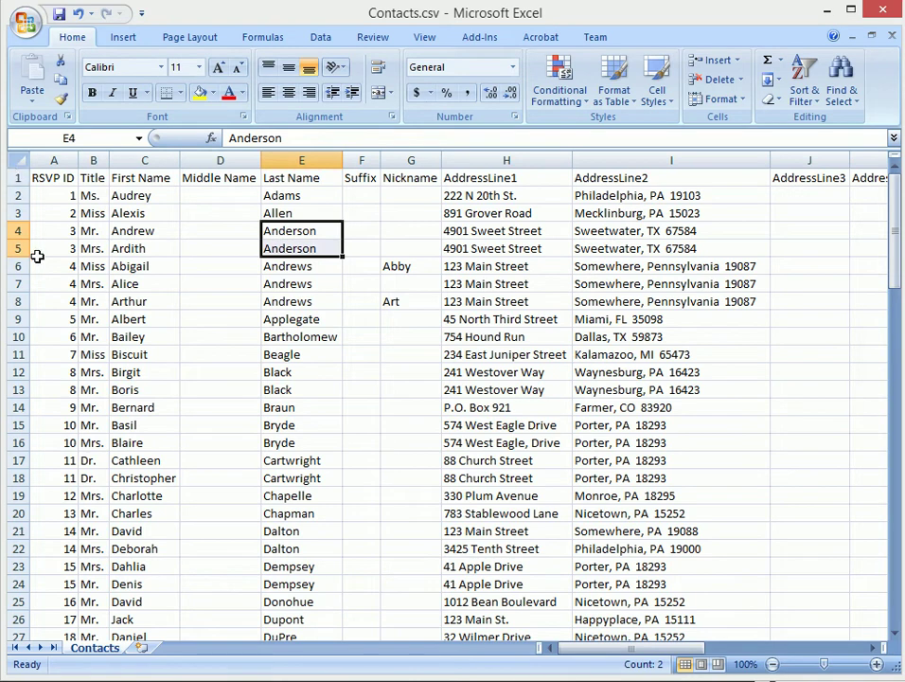
pyautogui.moveTo(295, 267); pyautogui.dragTo(285, 298)
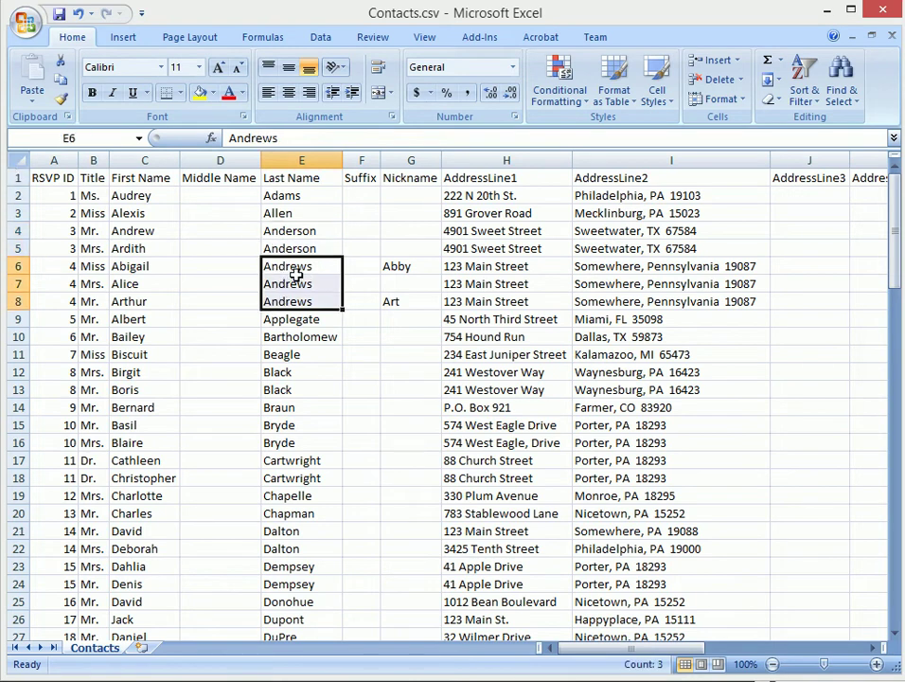
pyautogui.moveTo(61, 266); pyautogui.dragTo(57, 299)
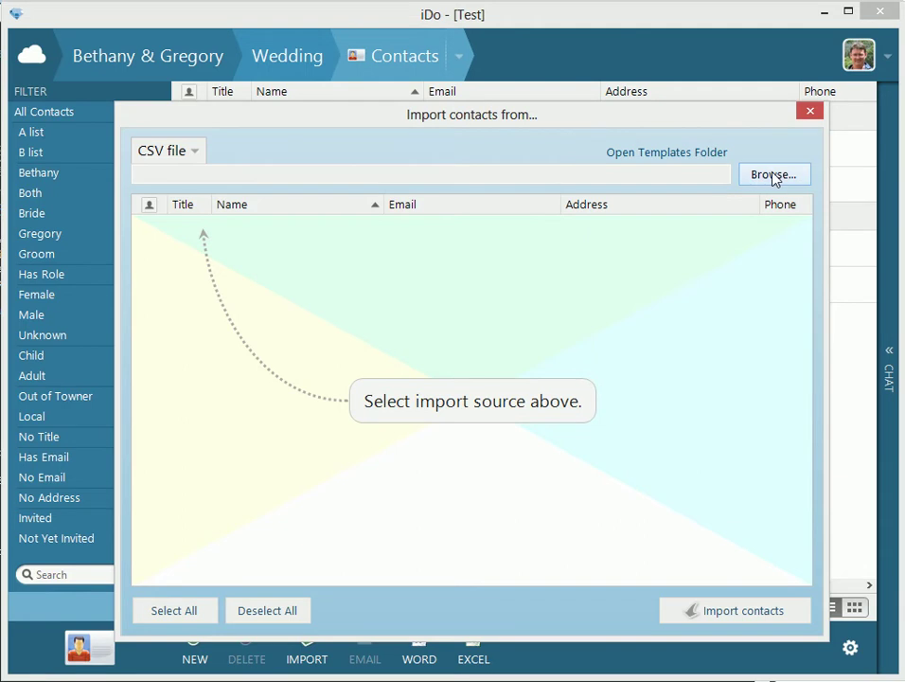
# Return to iDo and load Contacts.csv from the iDo Demo folder into the contact import list
pyautogui.click(775, 175)
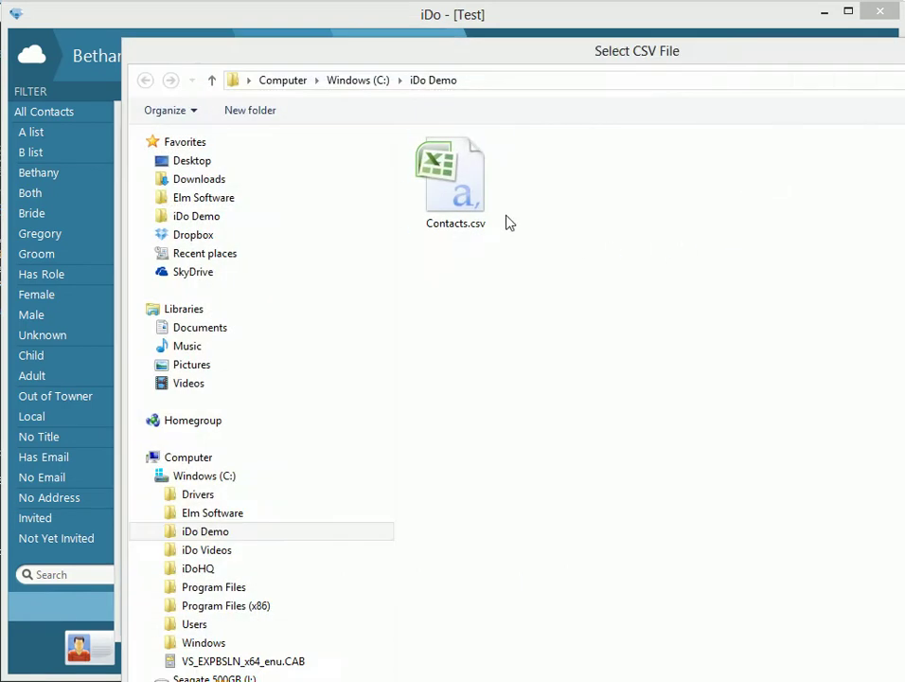
pyautogui.click(464, 186)
pyautogui.doubleClick(464, 186)
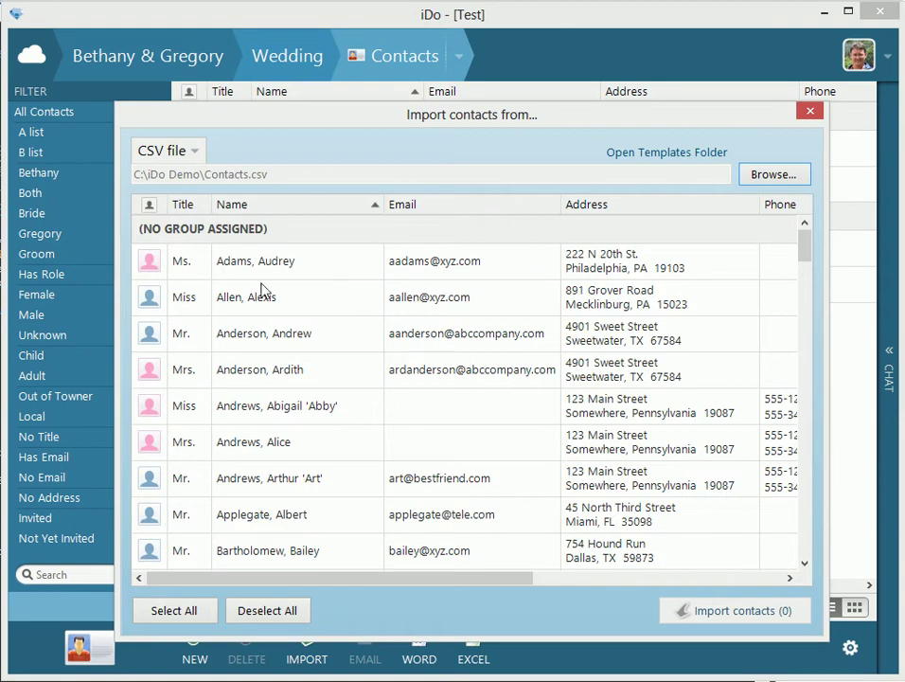
# Select all contacts loaded from the CSV file and import them
pyautogui.moveTo(810, 254)
pyautogui.mouseDown()
pyautogui.moveTo(794, 570)
pyautogui.moveTo(802, 232)
pyautogui.mouseUp()
pyautogui.click(156, 611)
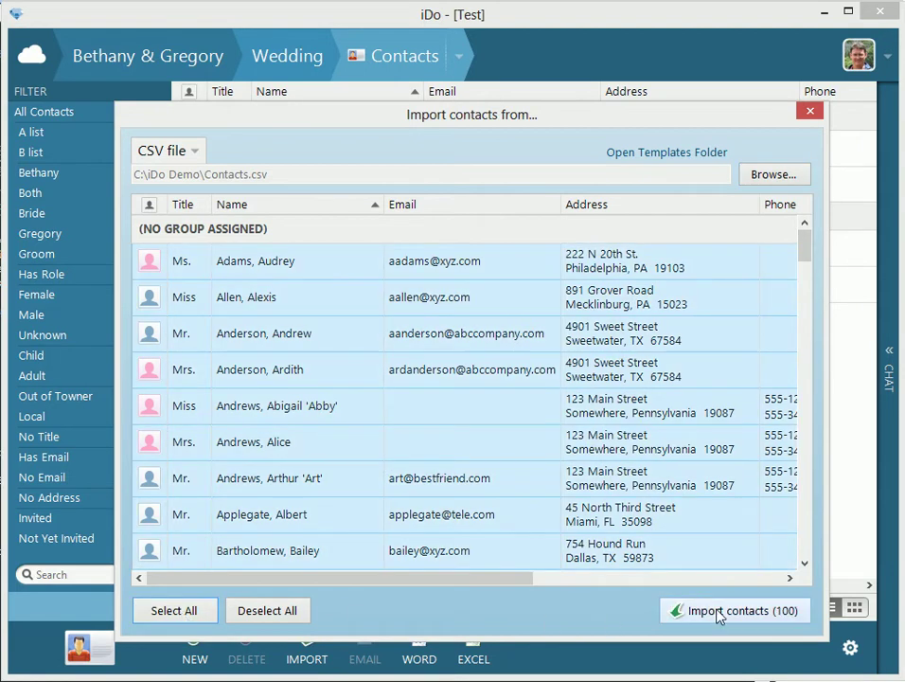
pyautogui.click(426, 407)
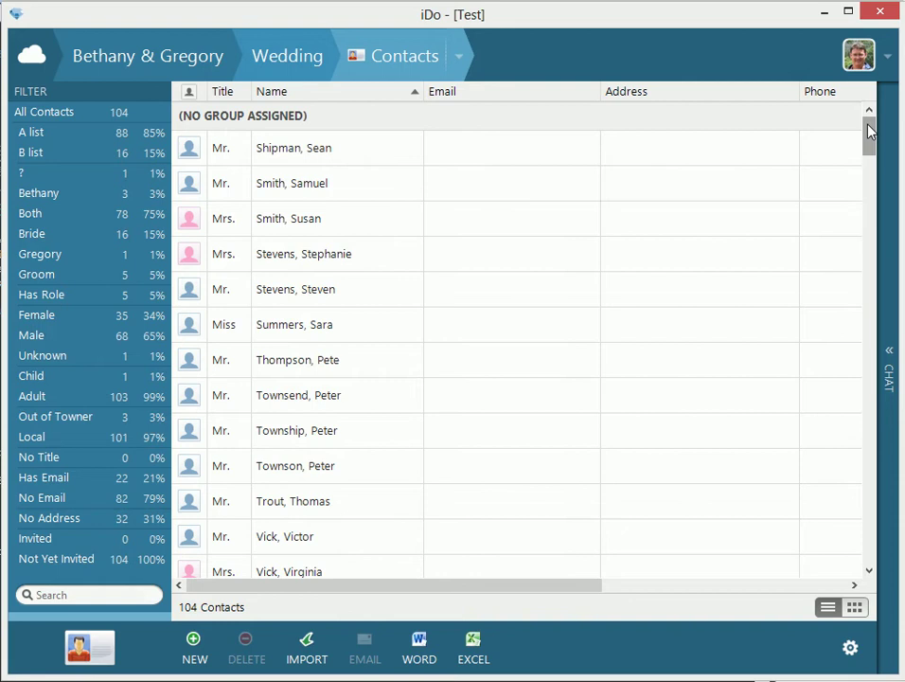
# Review the imported contacts in the full list, checking the ungrouped entries and the family groups
pyautogui.moveTo(869, 130); pyautogui.dragTo(869, 178)
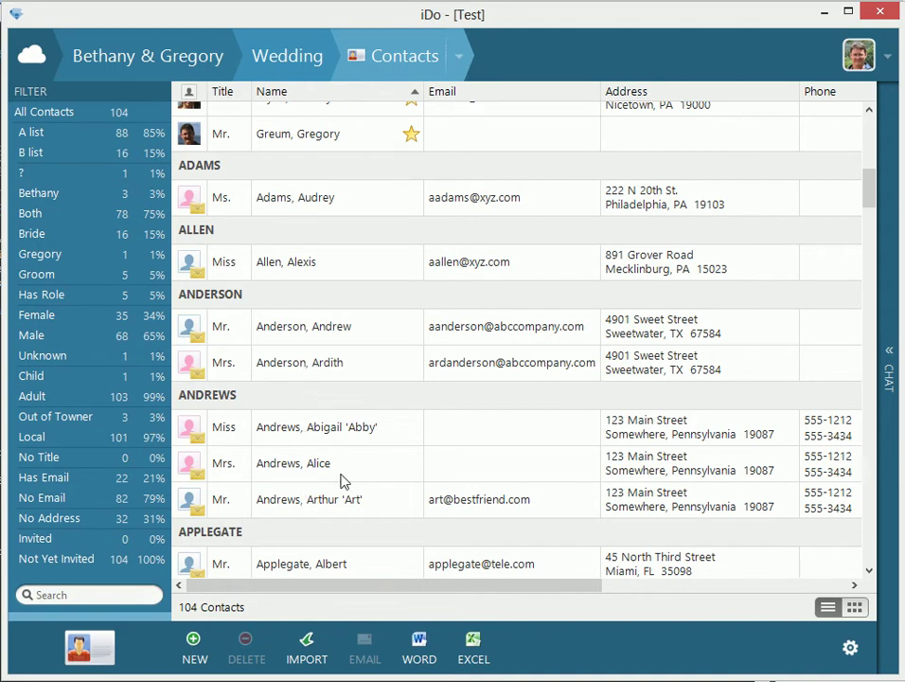
pyautogui.moveTo(868, 188); pyautogui.dragTo(869, 548)
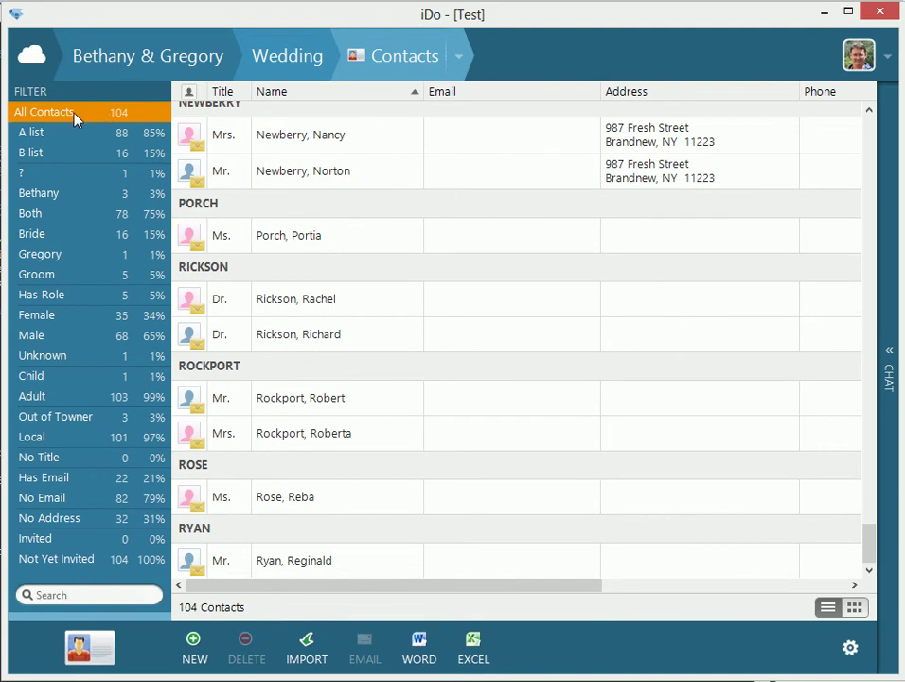
pyautogui.moveTo(872, 546); pyautogui.dragTo(864, 126)
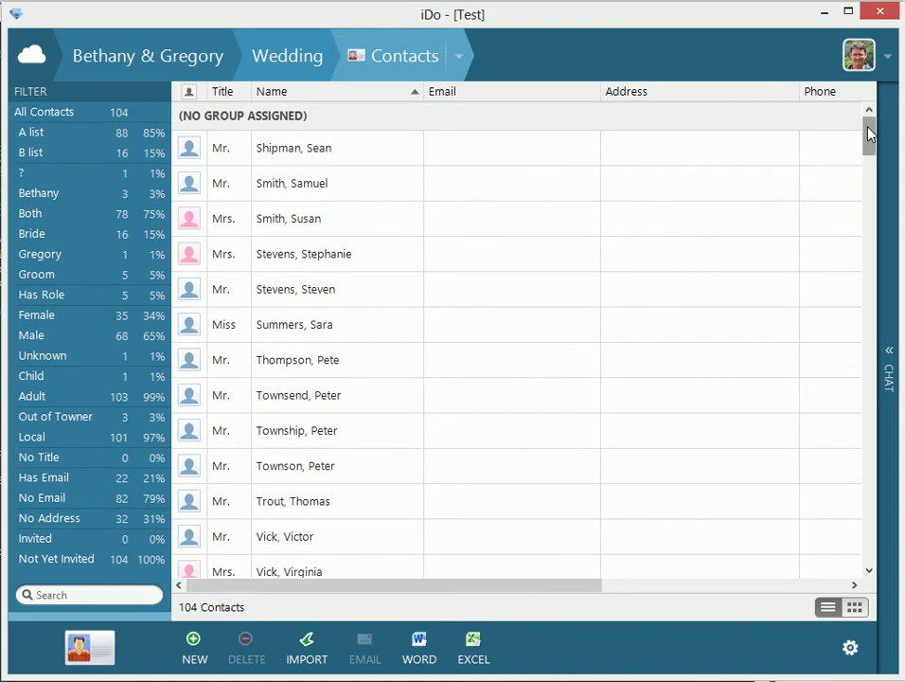
pyautogui.moveTo(870, 137); pyautogui.dragTo(869, 186)
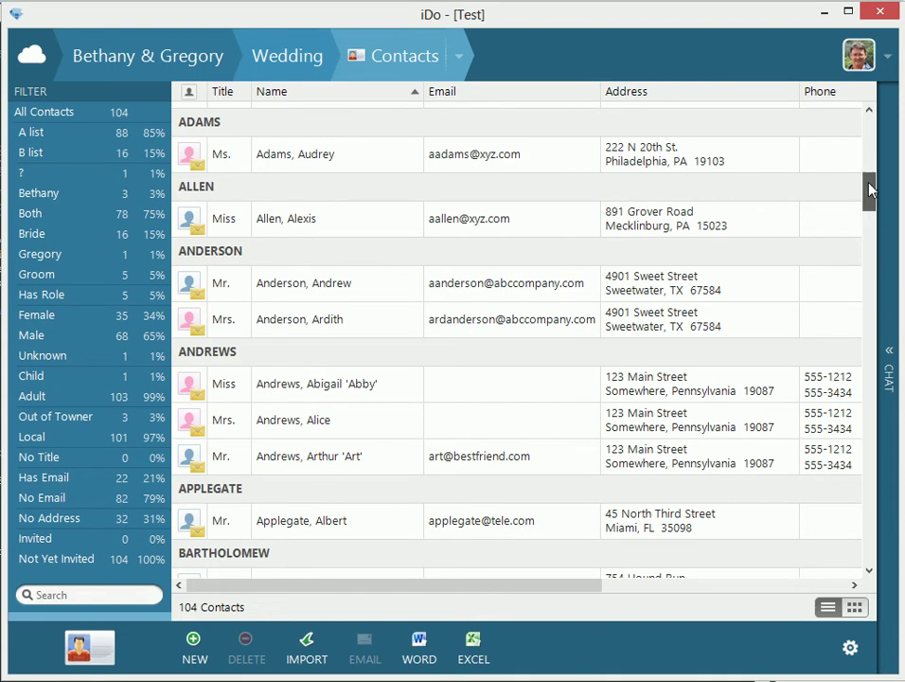
pyautogui.moveTo(871, 196); pyautogui.dragTo(870, 137)
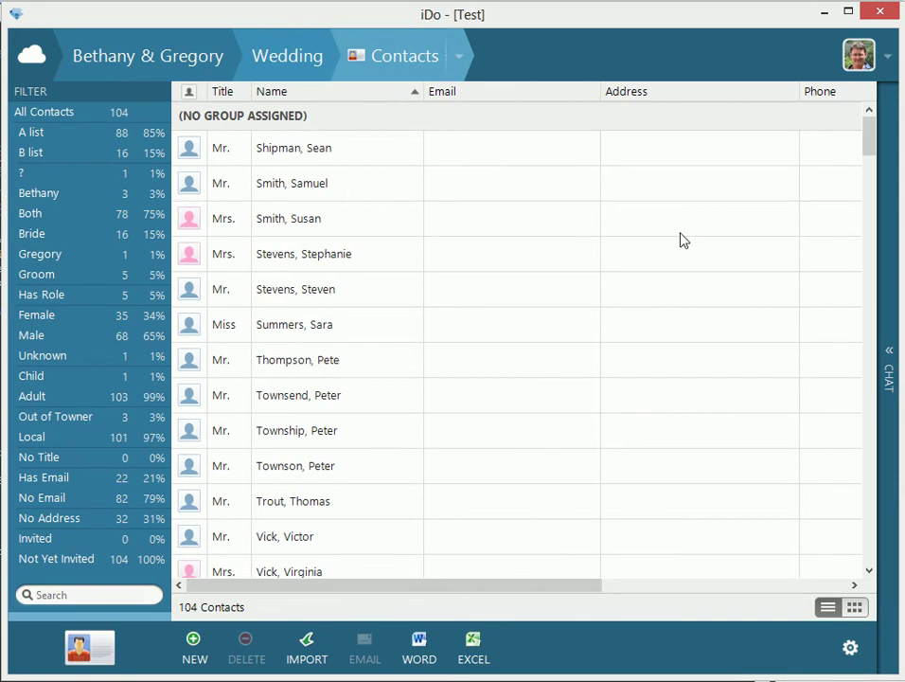
pyautogui.moveTo(870, 137); pyautogui.dragTo(869, 189)
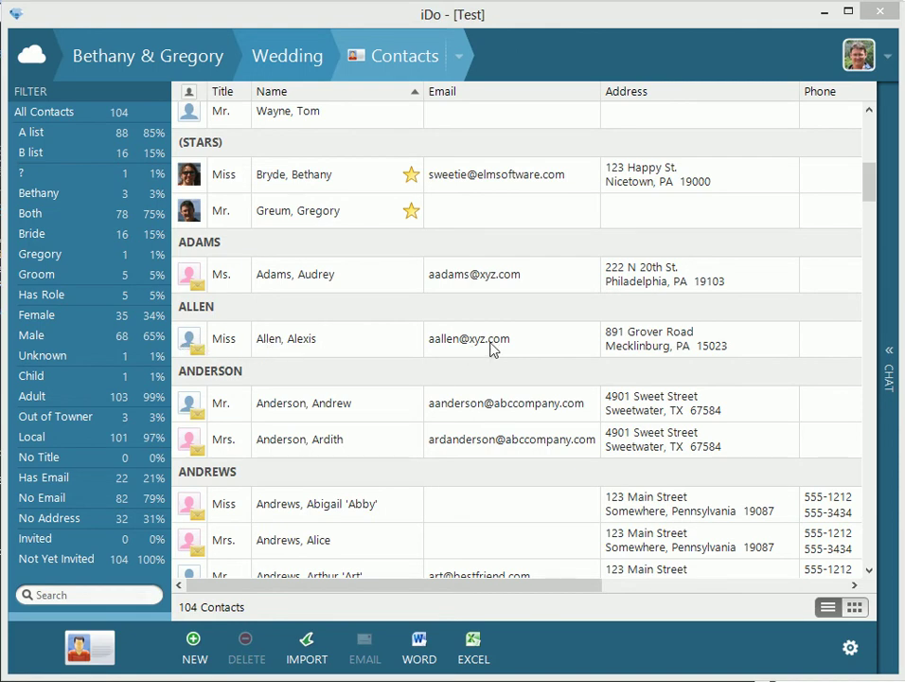
# Search the contacts for "Miss" and look through the matching entries
pyautogui.click(83, 595)
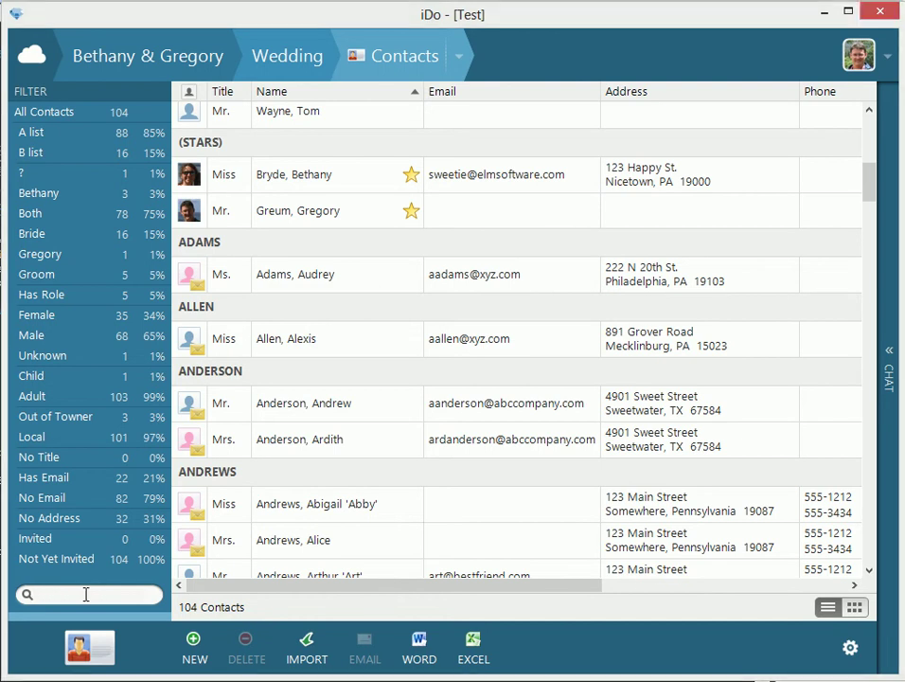
pyautogui.write('Miss')
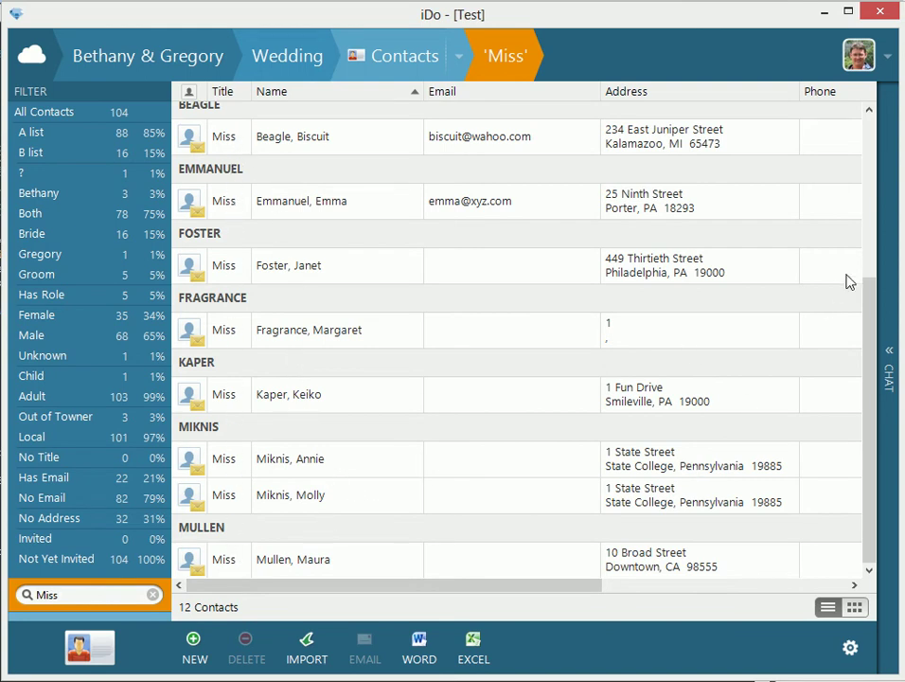
# Select all twelve "Miss" contacts individually except the one already marked female
pyautogui.moveTo(873, 303); pyautogui.dragTo(868, 140)
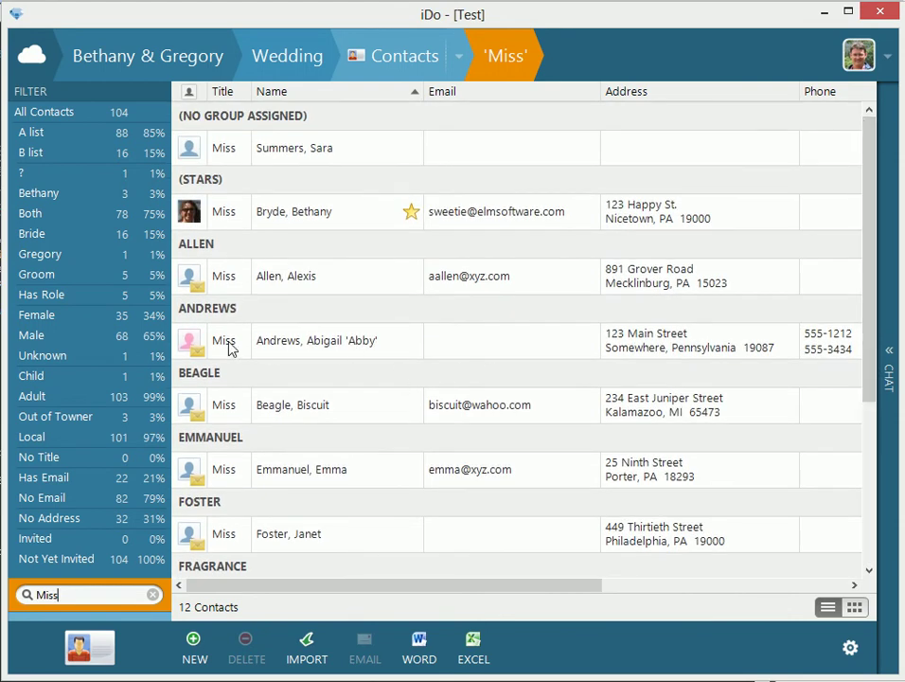
pyautogui.click(232, 154)
pyautogui.keyDown('ctrl'); pyautogui.click(242, 219); pyautogui.keyUp('ctrl')
pyautogui.keyDown('ctrl'); pyautogui.click(232, 280); pyautogui.keyUp('ctrl')
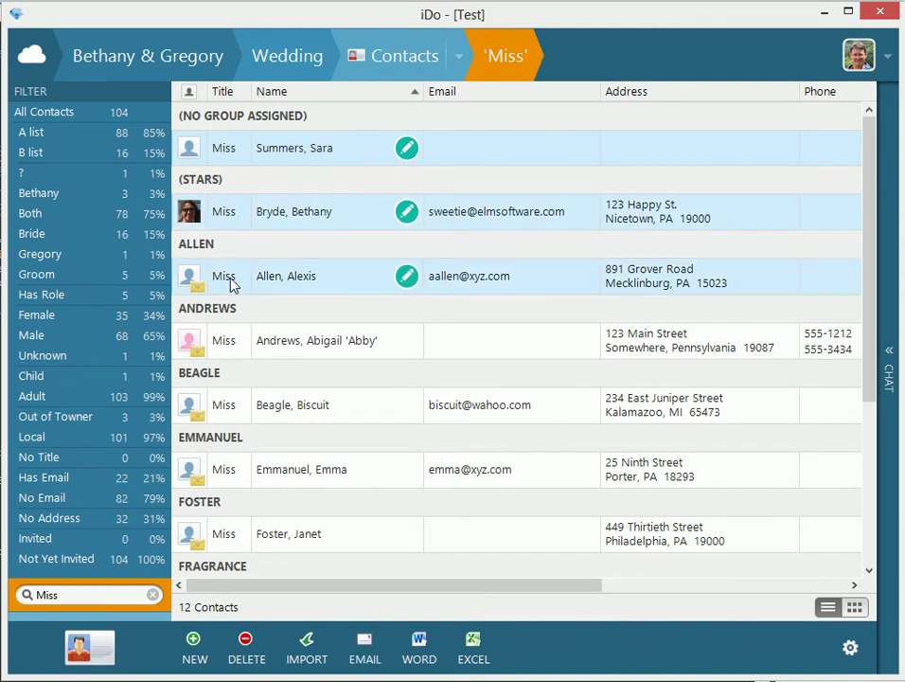
pyautogui.keyDown('ctrl'); pyautogui.click(229, 408); pyautogui.keyUp('ctrl')
pyautogui.keyDown('ctrl'); pyautogui.click(224, 470); pyautogui.keyUp('ctrl')
pyautogui.keyDown('ctrl'); pyautogui.click(223, 530); pyautogui.keyUp('ctrl')
pyautogui.moveTo(455, 585); pyautogui.dragTo(352, 581)
pyautogui.keyDown('ctrl'); pyautogui.click(314, 226); pyautogui.keyUp('ctrl')
pyautogui.scroll(-3, 358, 468)
pyautogui.keyDown('ctrl'); pyautogui.click(320, 333); pyautogui.keyUp('ctrl')
pyautogui.keyDown('ctrl'); pyautogui.click(309, 395); pyautogui.keyUp('ctrl')
pyautogui.keyDown('ctrl'); pyautogui.click(322, 460); pyautogui.keyUp('ctrl')
pyautogui.keyDown('ctrl'); pyautogui.click(315, 496); pyautogui.keyUp('ctrl')
pyautogui.keyDown('ctrl'); pyautogui.click(323, 562); pyautogui.keyUp('ctrl')
# Remove the three contacts directly above the last entry from the current selection
pyautogui.keyDown('ctrl'); pyautogui.click(336, 496); pyautogui.keyUp('ctrl')
pyautogui.keyDown('ctrl'); pyautogui.click(334, 460); pyautogui.keyUp('ctrl')
pyautogui.keyDown('ctrl'); pyautogui.click(333, 396); pyautogui.keyUp('ctrl')
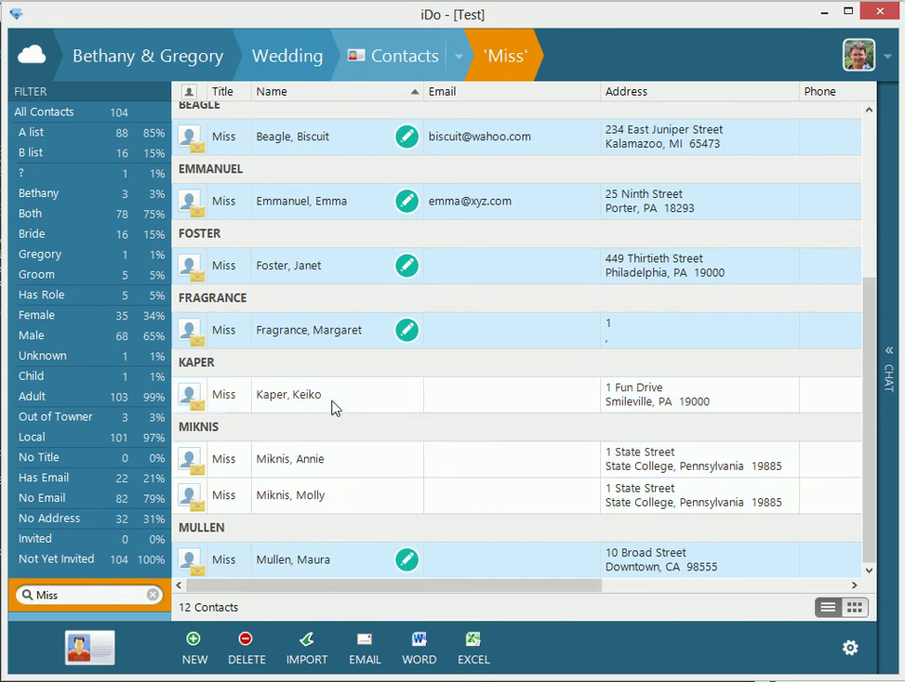
# Try a range selection from the tenth up to the sixth "Miss" contact, then select only the eleventh
pyautogui.click(337, 458)
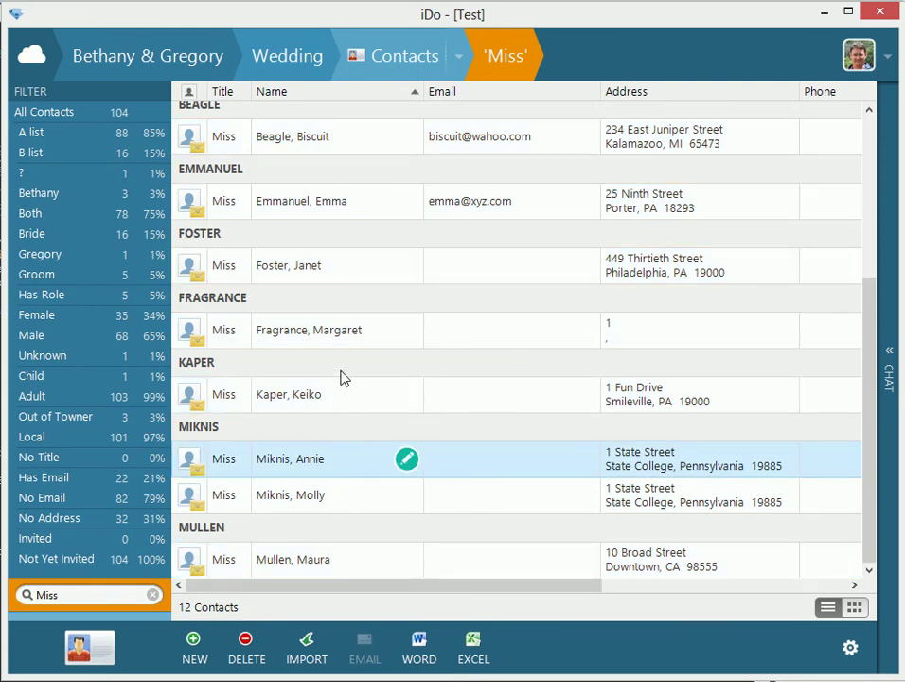
pyautogui.keyDown('shift'); pyautogui.click(339, 210); pyautogui.keyUp('shift')
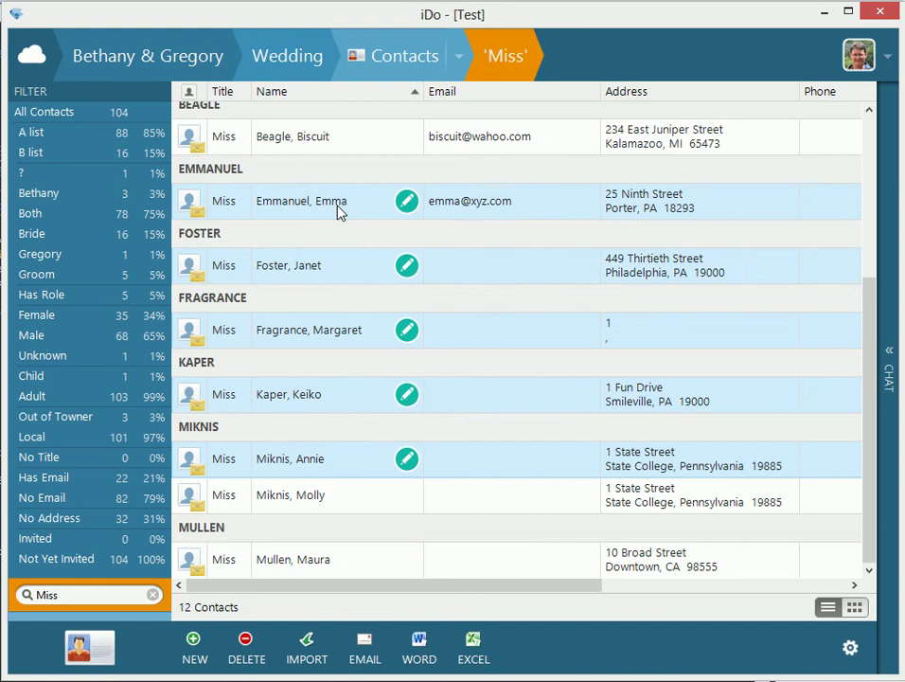
pyautogui.click(341, 496)
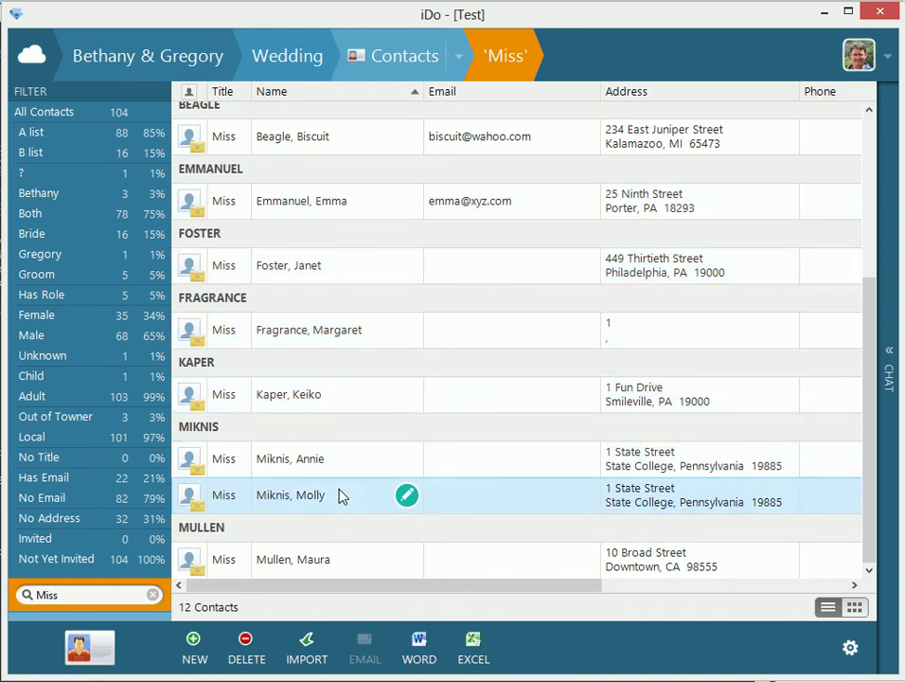
# Select all contacts in the "Miss" search results and set their gender to Female
pyautogui.hotkey('ctrl', 'a')
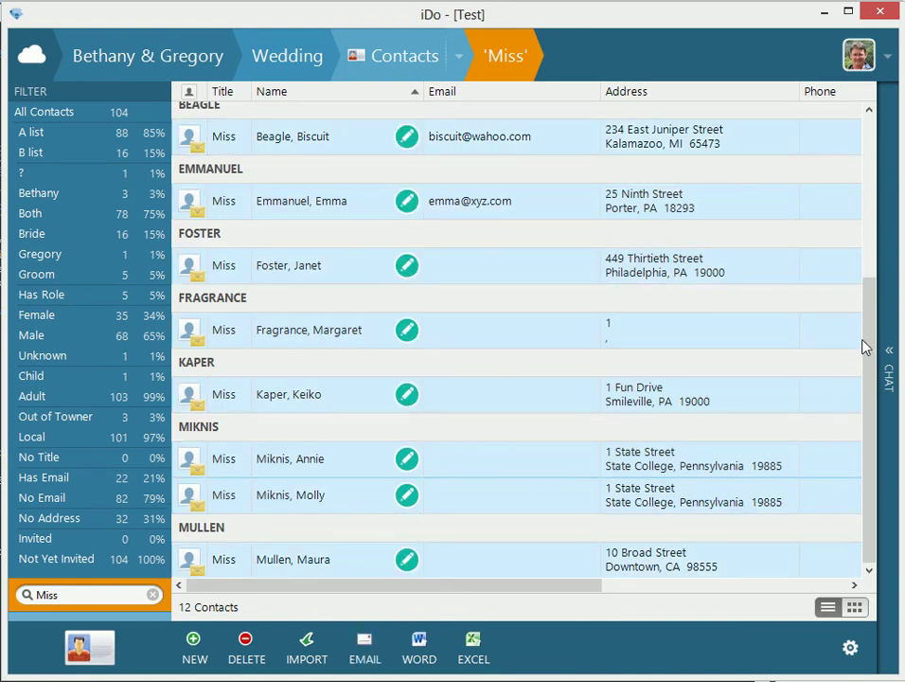
pyautogui.scroll(5, 871, 341)
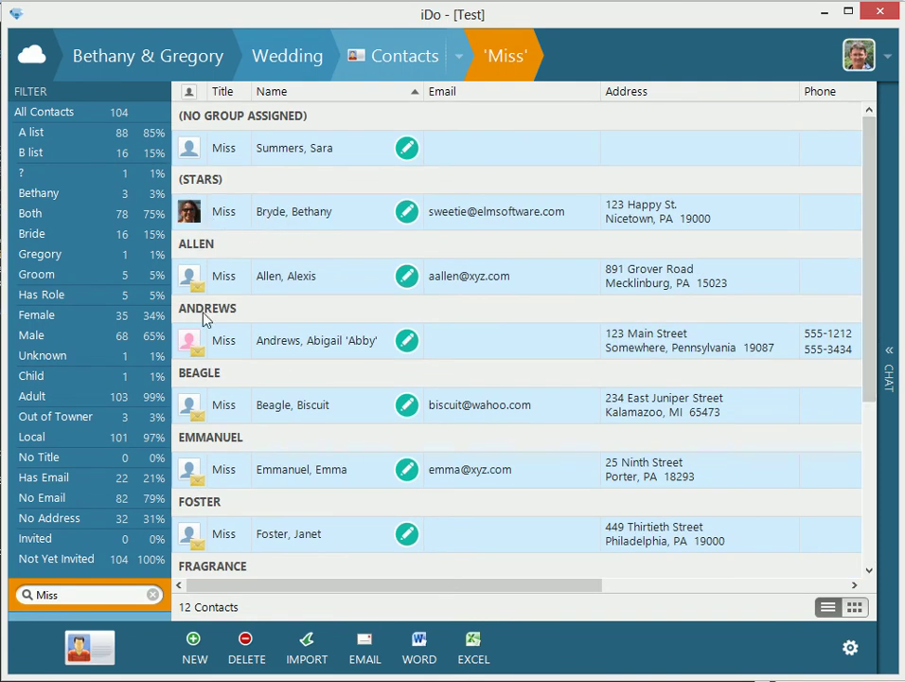
pyautogui.rightClick(343, 349)
pyautogui.click(409, 282)
pyautogui.rightClick(409, 282)
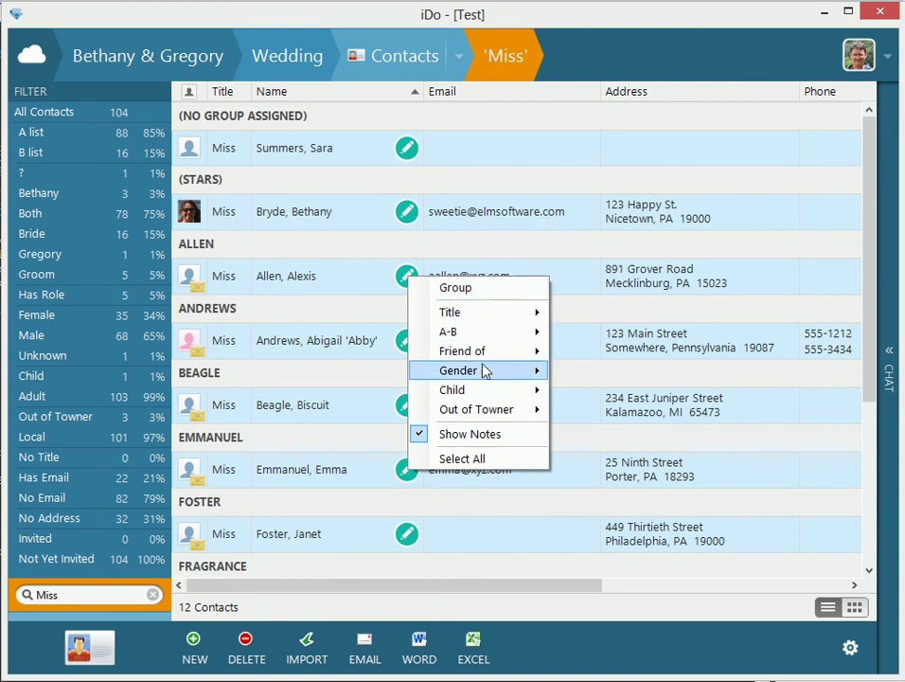
pyautogui.moveTo(485, 371)
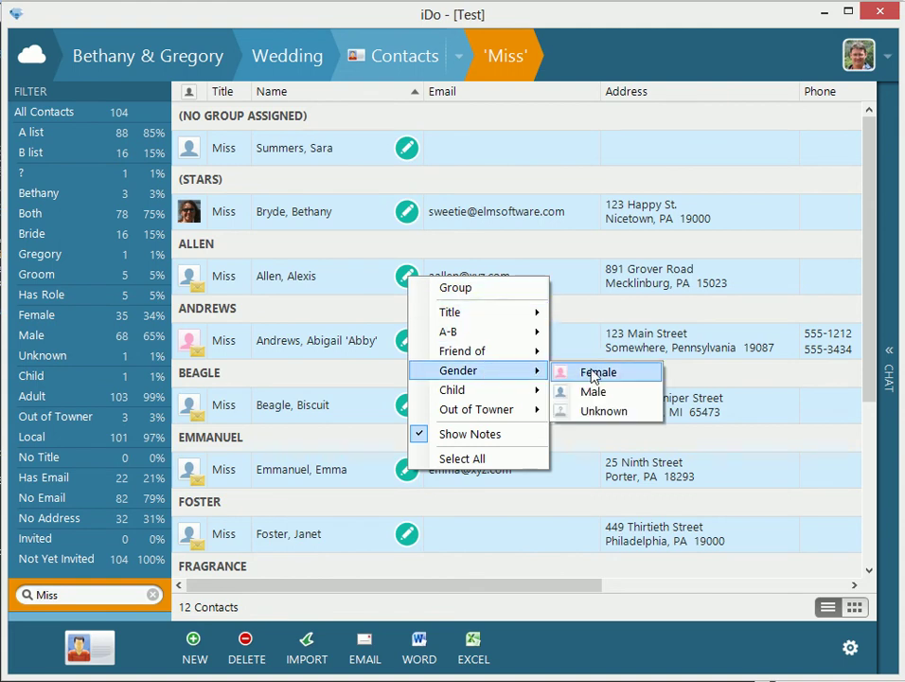
pyautogui.click(596, 373)
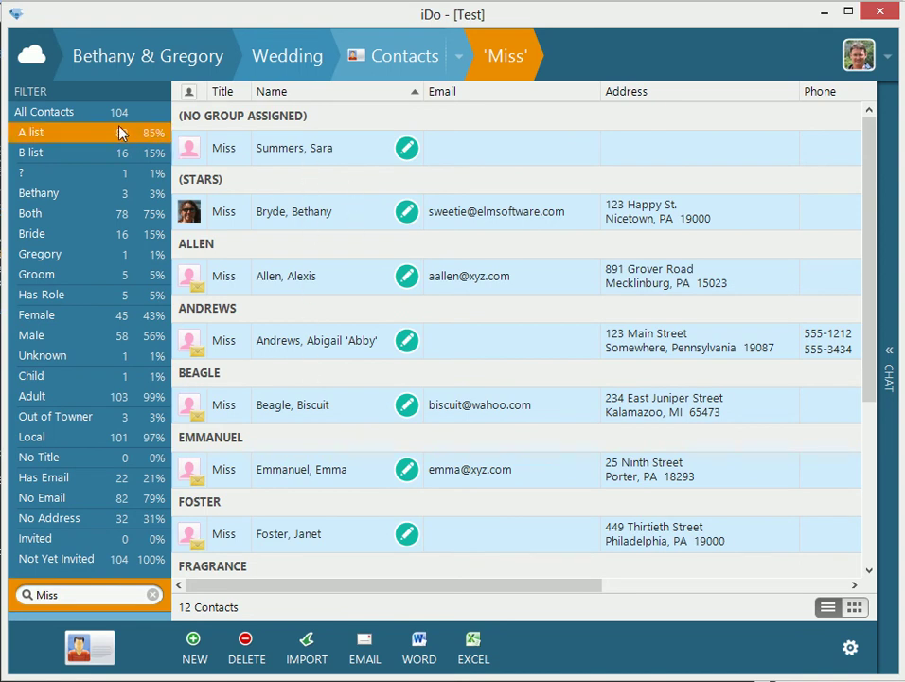
# Show all contacts, select four consecutive entries in the D and E family groups, and examine the batch-edit options without applying any
pyautogui.click(68, 119)
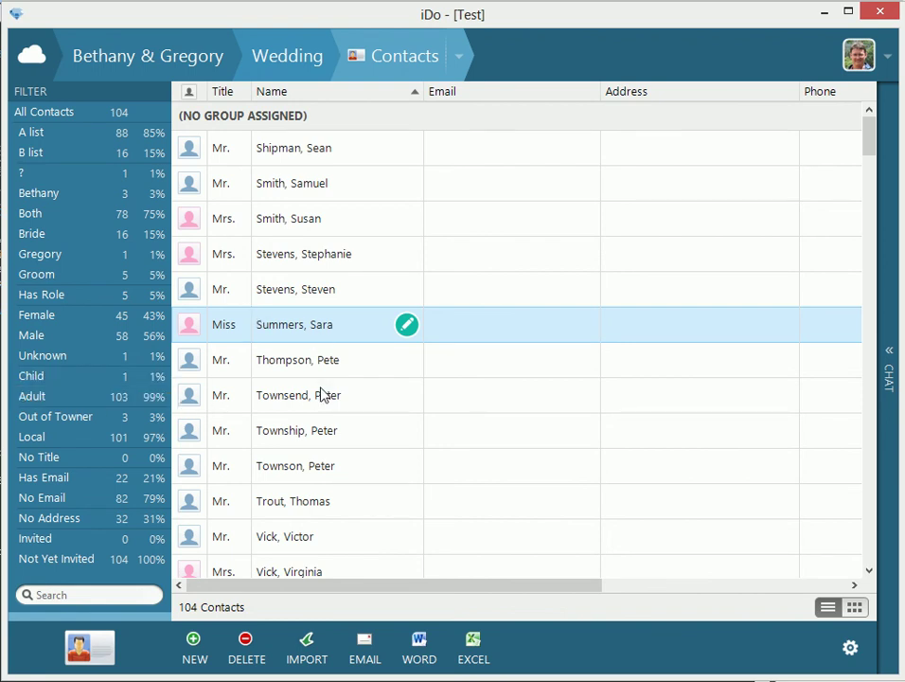
pyautogui.moveTo(863, 132); pyautogui.dragTo(869, 303)
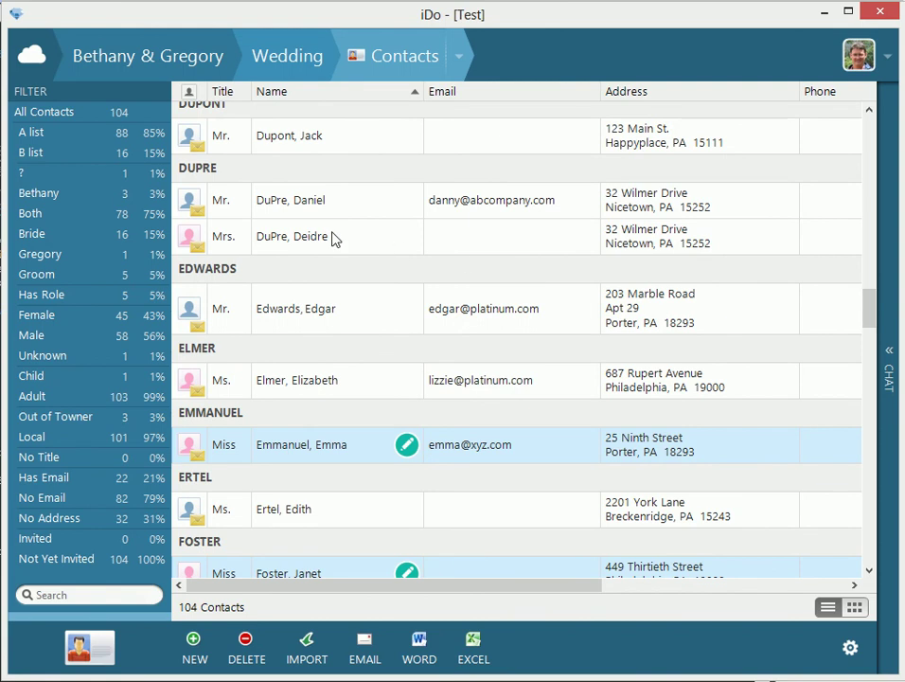
pyautogui.click(350, 385)
pyautogui.keyDown('shift'); pyautogui.click(351, 202); pyautogui.keyUp('shift')
pyautogui.rightClick(352, 201)
pyautogui.moveTo(431, 271)
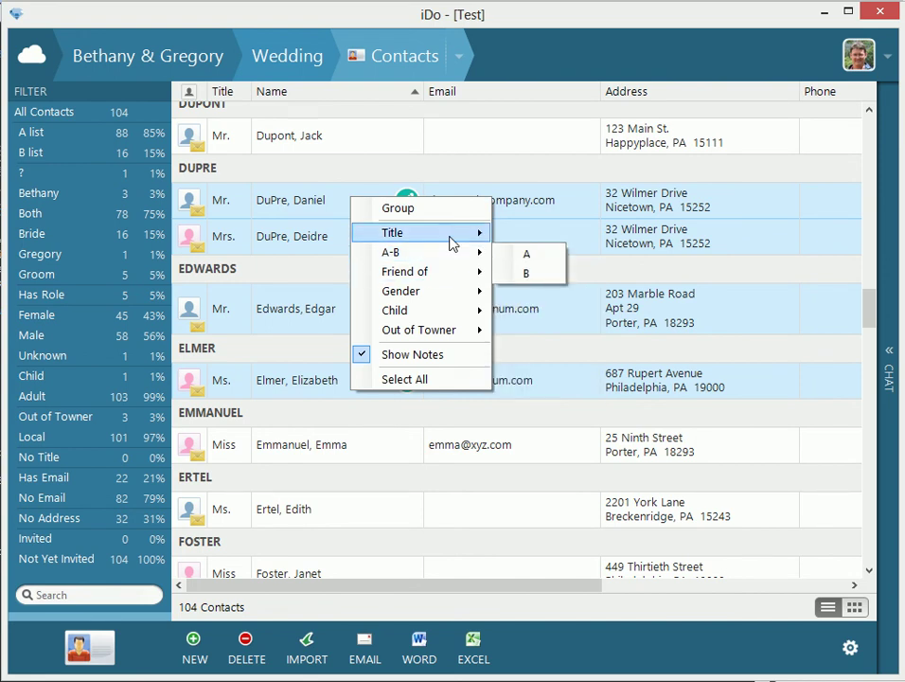
pyautogui.moveTo(455, 333)
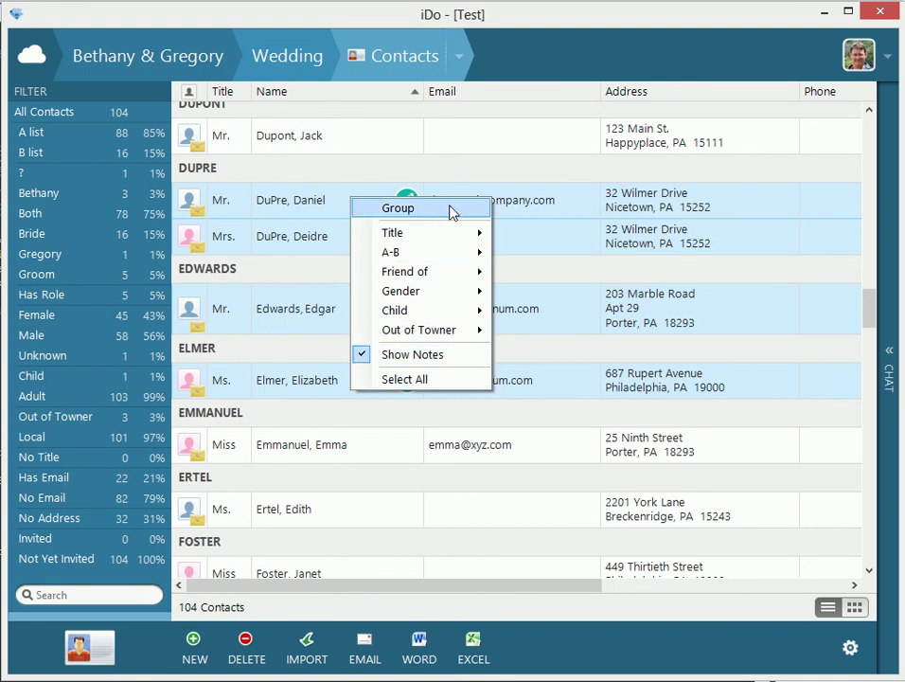
pyautogui.click(325, 308)
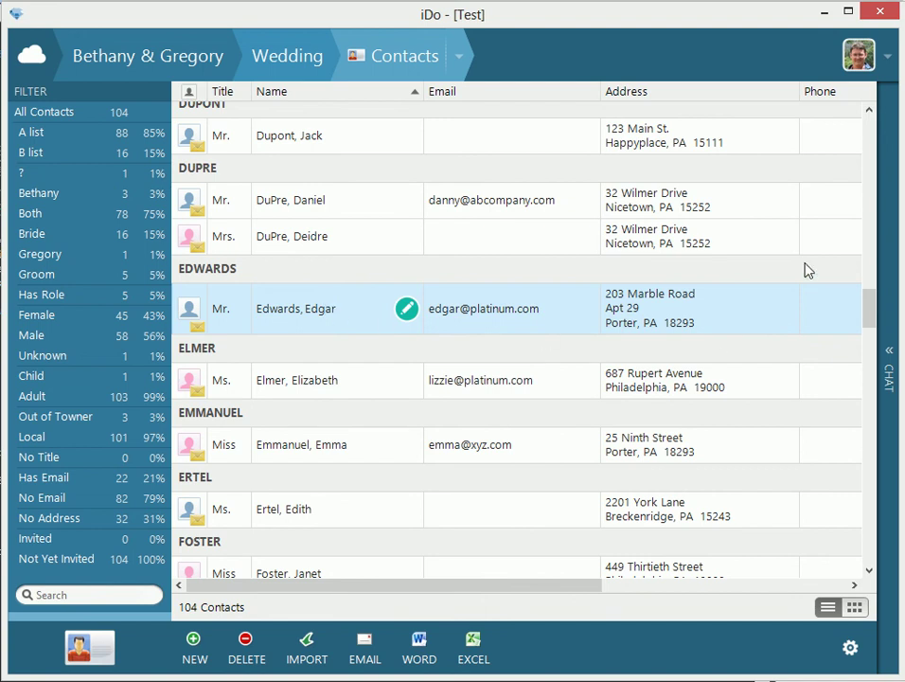
# Filter the contact list to Both, export it to a Word document, and look through the exported pages
pyautogui.moveTo(871, 305); pyautogui.dragTo(869, 546)
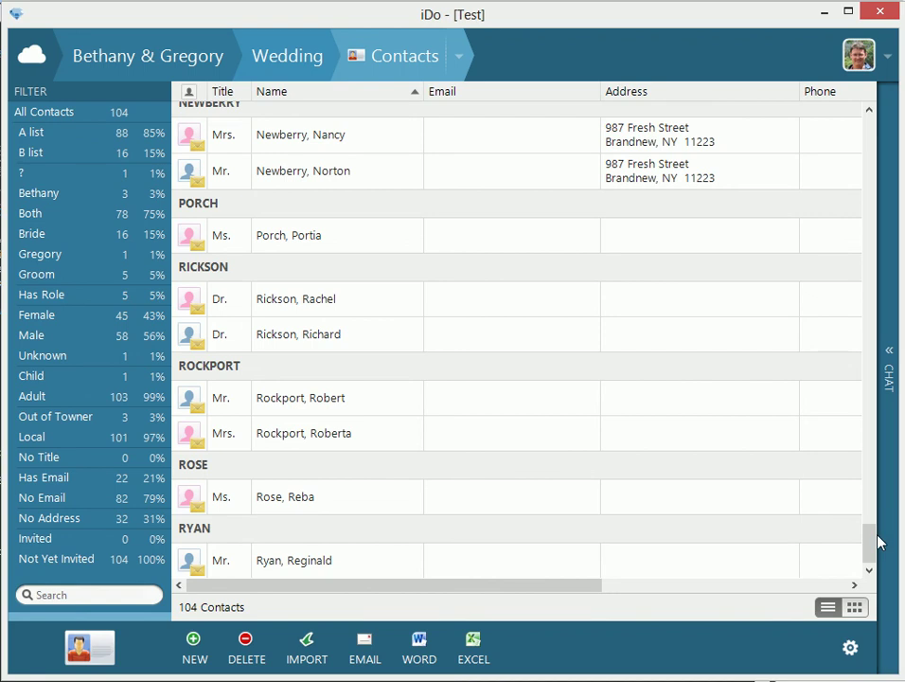
pyautogui.moveTo(877, 540); pyautogui.dragTo(885, 120)
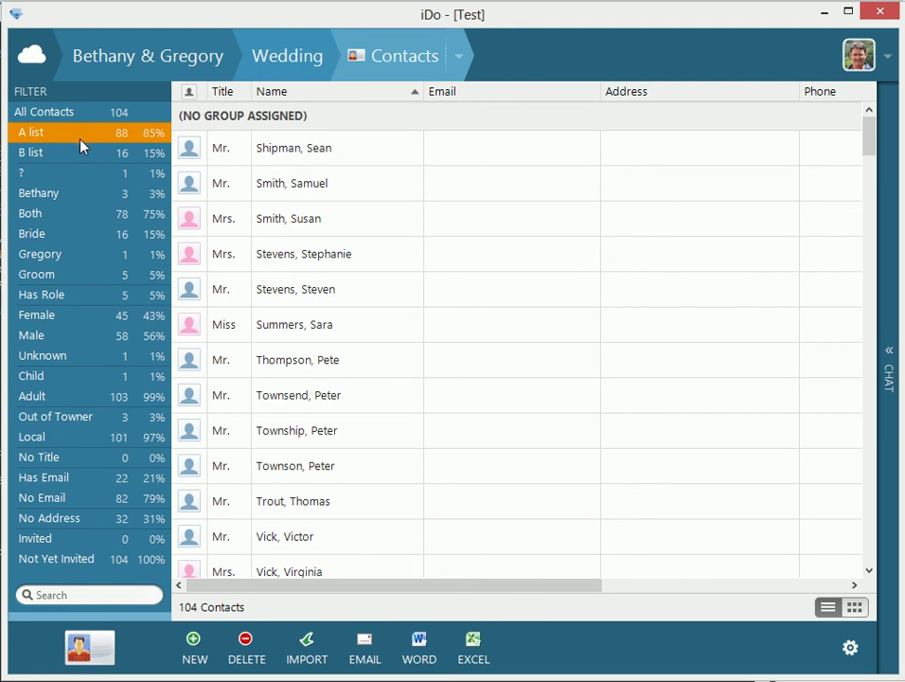
pyautogui.click(69, 218)
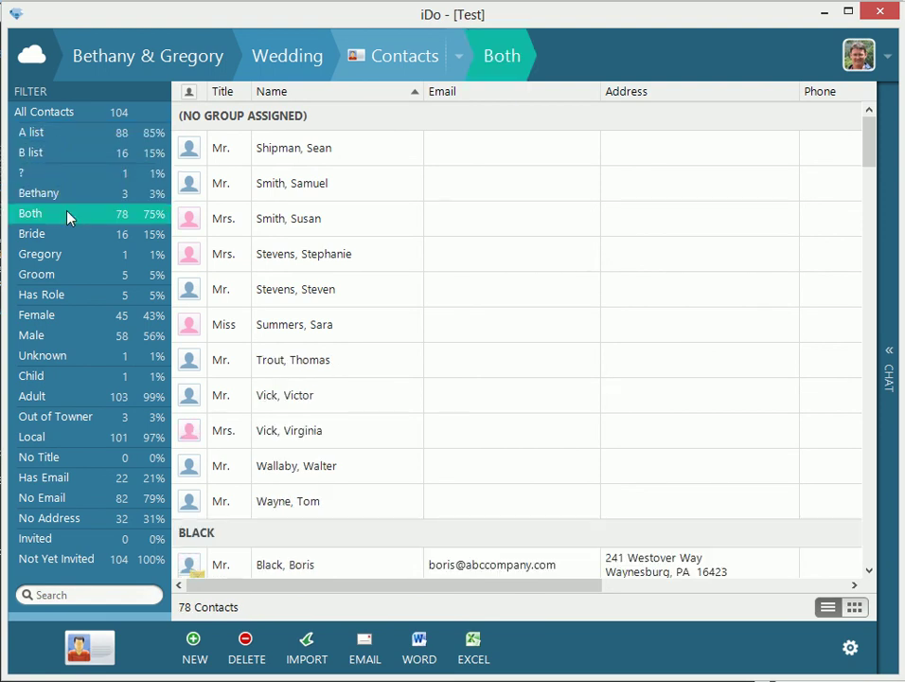
pyautogui.click(420, 649)
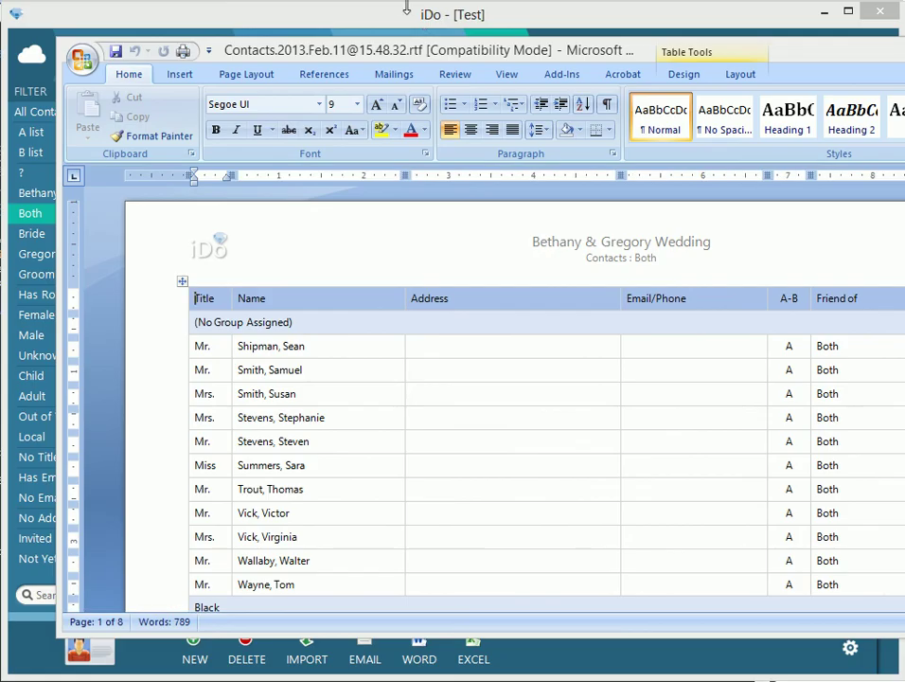
pyautogui.moveTo(428, 49); pyautogui.dragTo(378, 15)
pyautogui.press('super+Up')
pyautogui.moveTo(885, 185); pyautogui.dragTo(885, 384)
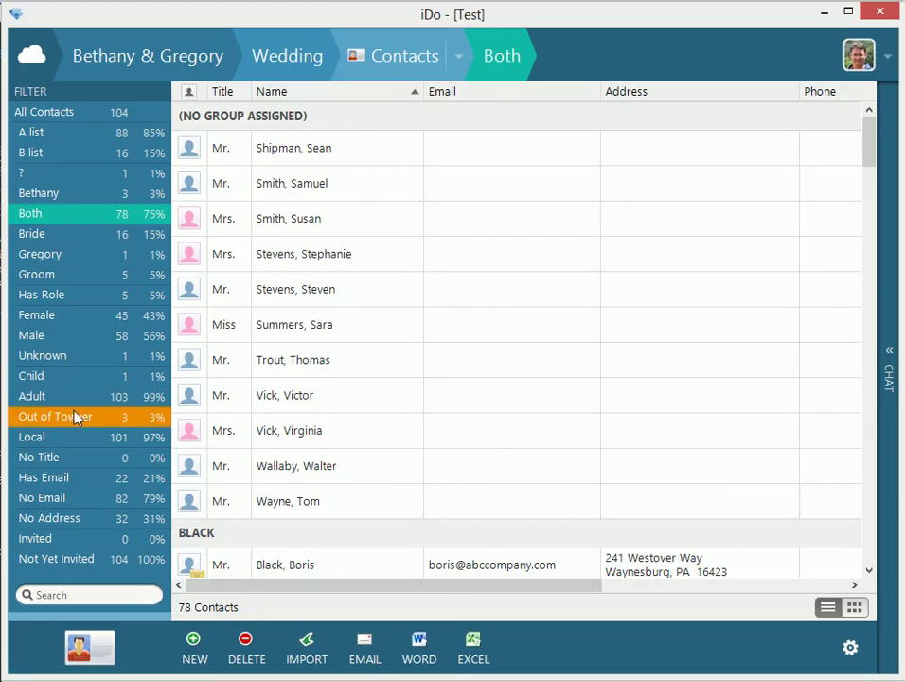
# Filter the contacts to Out of Towner, export that list to Word, and return to iDo after viewing it
pyautogui.click(75, 417)
pyautogui.click(418, 639)
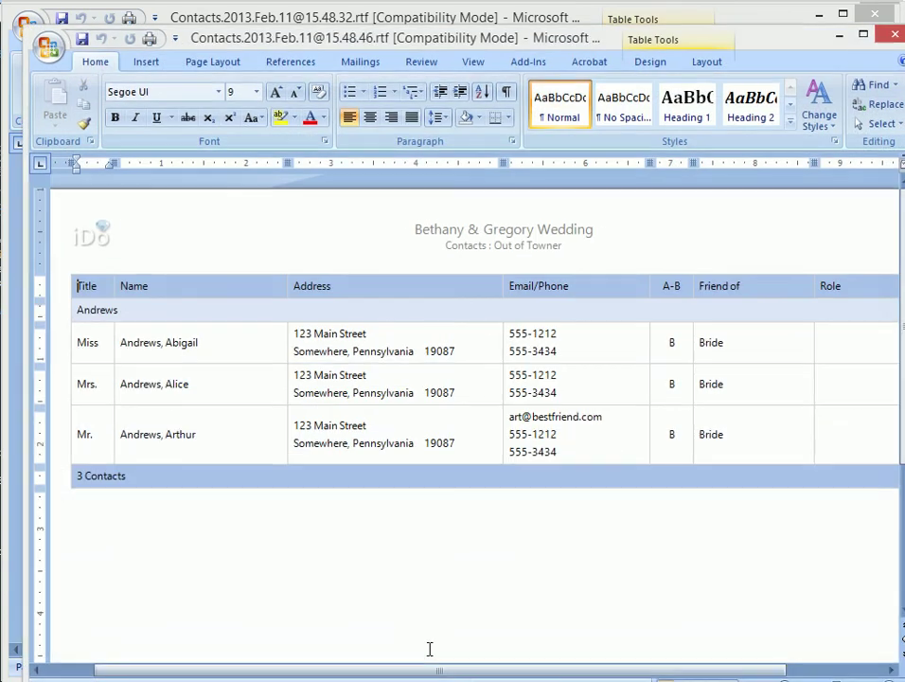
pyautogui.moveTo(278, 35); pyautogui.dragTo(261, 21)
pyautogui.click(188, 672)
# Search all contacts for "Miss", export the matching entries to Word, and minimize the document after viewing it
pyautogui.click(66, 113)
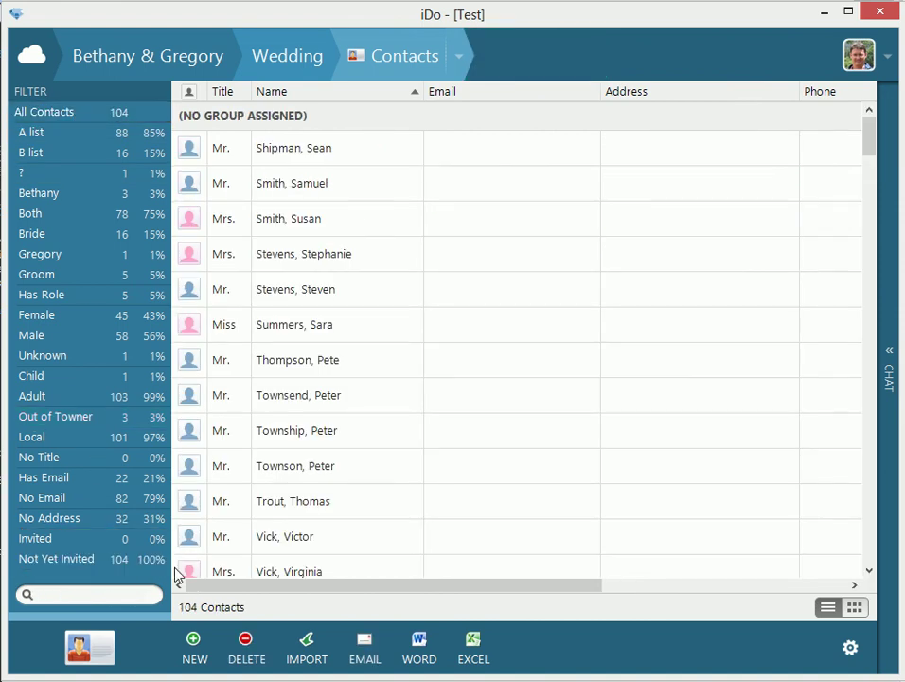
pyautogui.write('Miss')
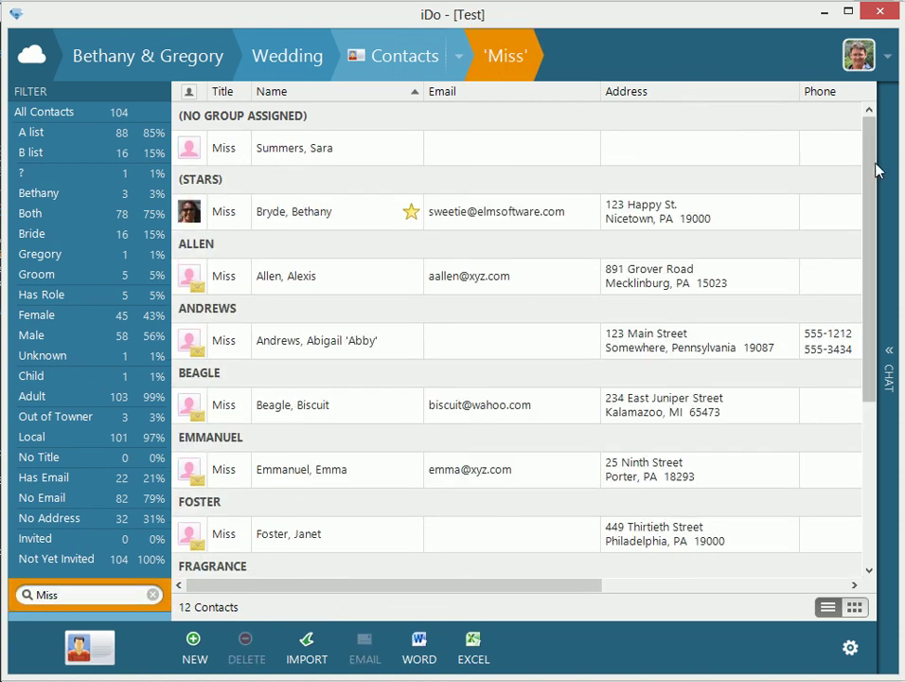
pyautogui.moveTo(871, 173); pyautogui.dragTo(862, 137)
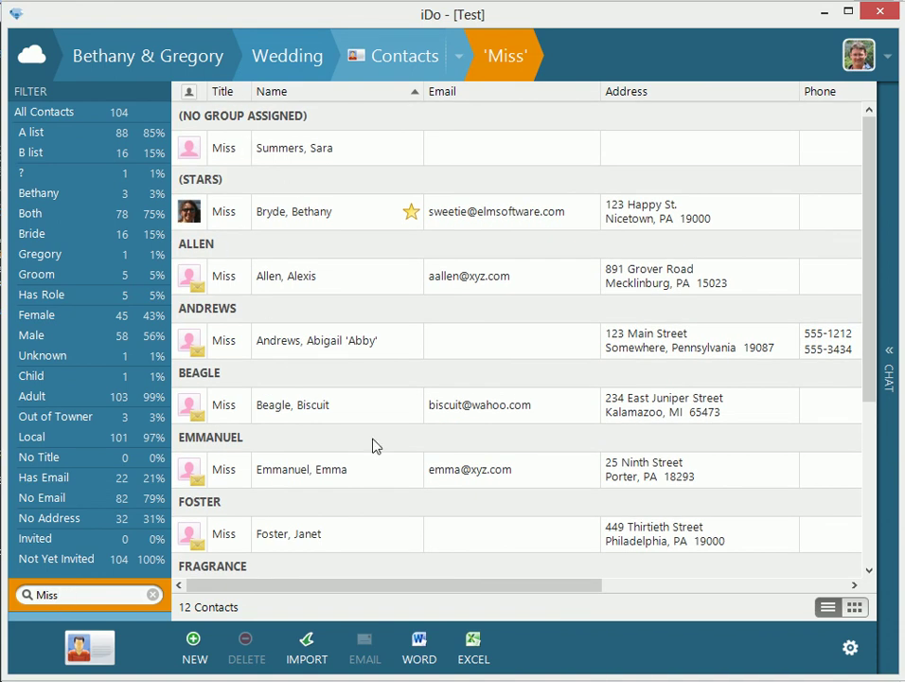
pyautogui.click(416, 653)
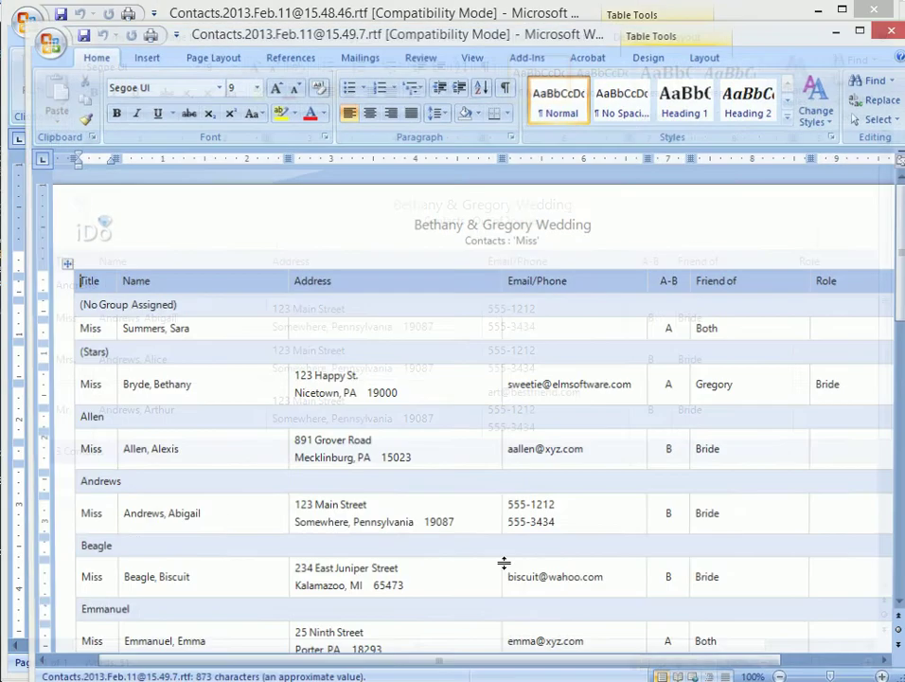
pyautogui.moveTo(262, 32); pyautogui.dragTo(242, 17)
pyautogui.click(818, 15)
# Export the "Miss" contacts to Excel, autofit all columns to their contents, and switch back to iDo
pyautogui.click(524, 655)
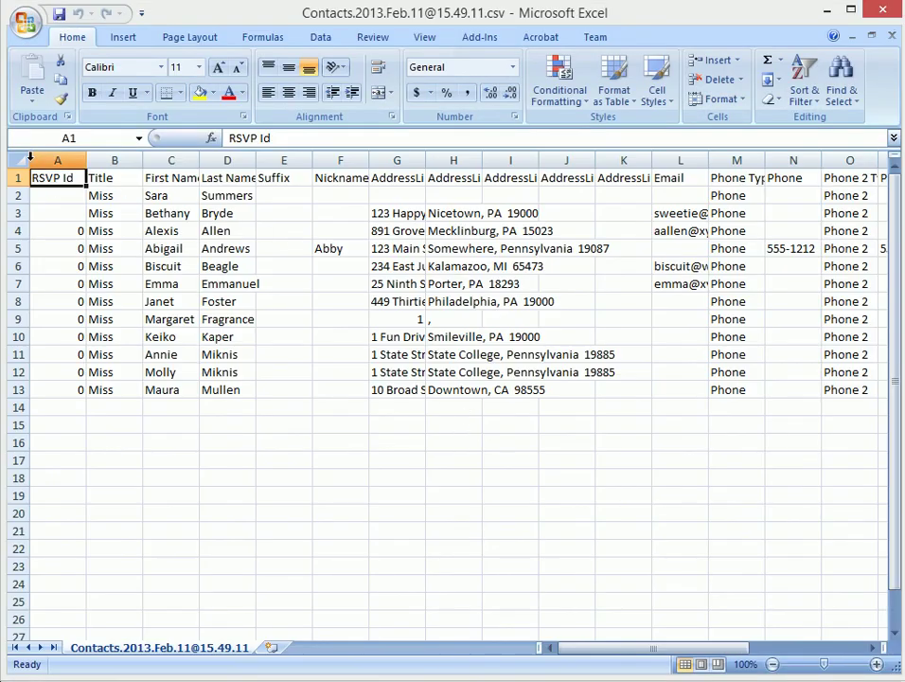
pyautogui.click(17, 159)
pyautogui.doubleClick(86, 157)
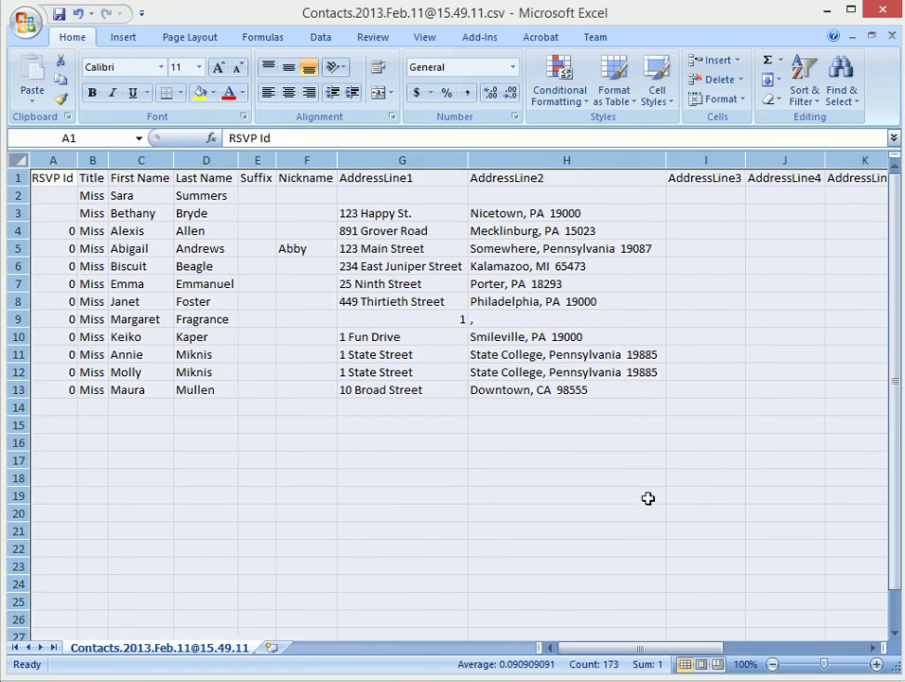
pyautogui.click(533, 483)
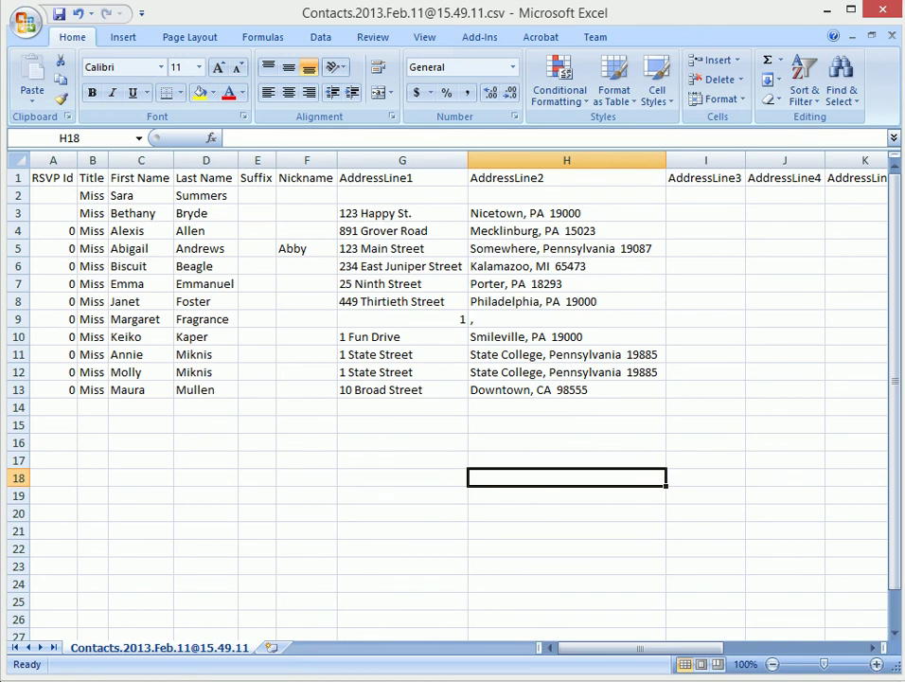
pyautogui.hotkey('alt', 'Tab')
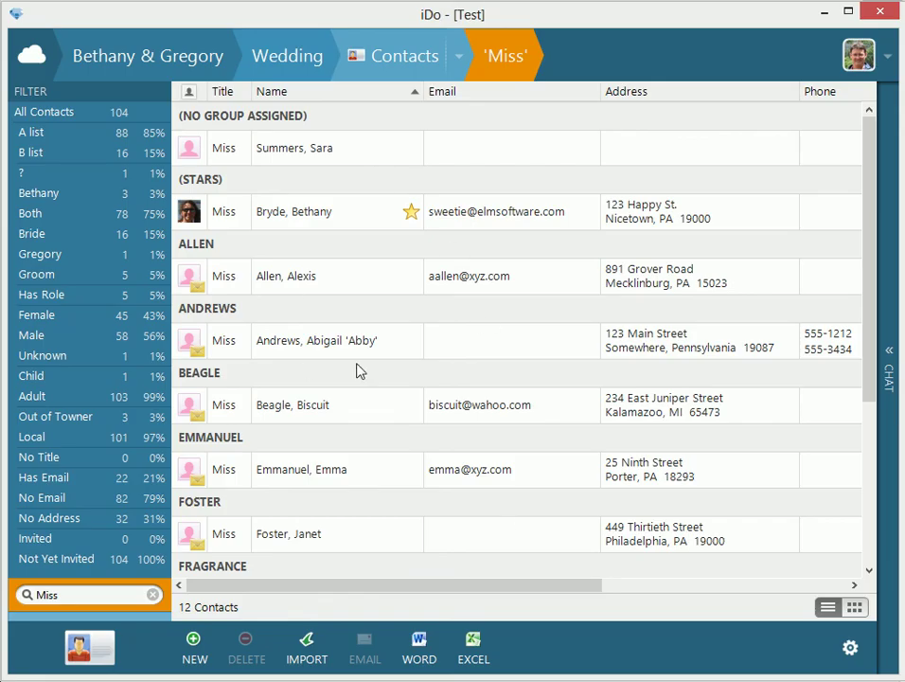